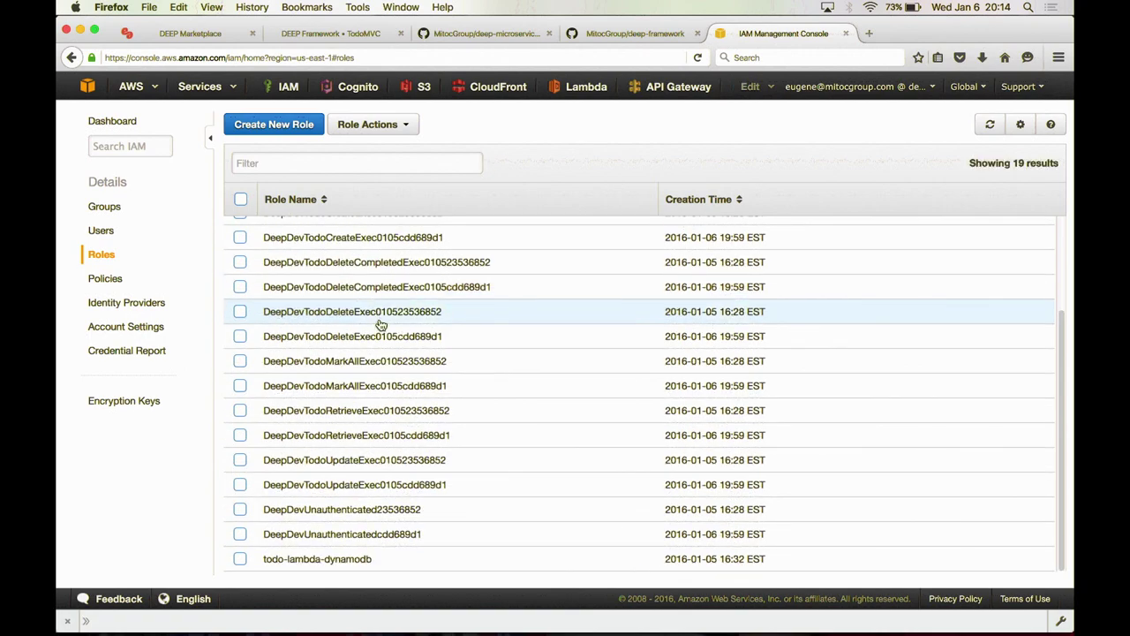
# - Start a new IAM role named demo-lambda-dynamodb and choose AWS Lambda as its role type
pyautogui.scroll(5, 380, 324)
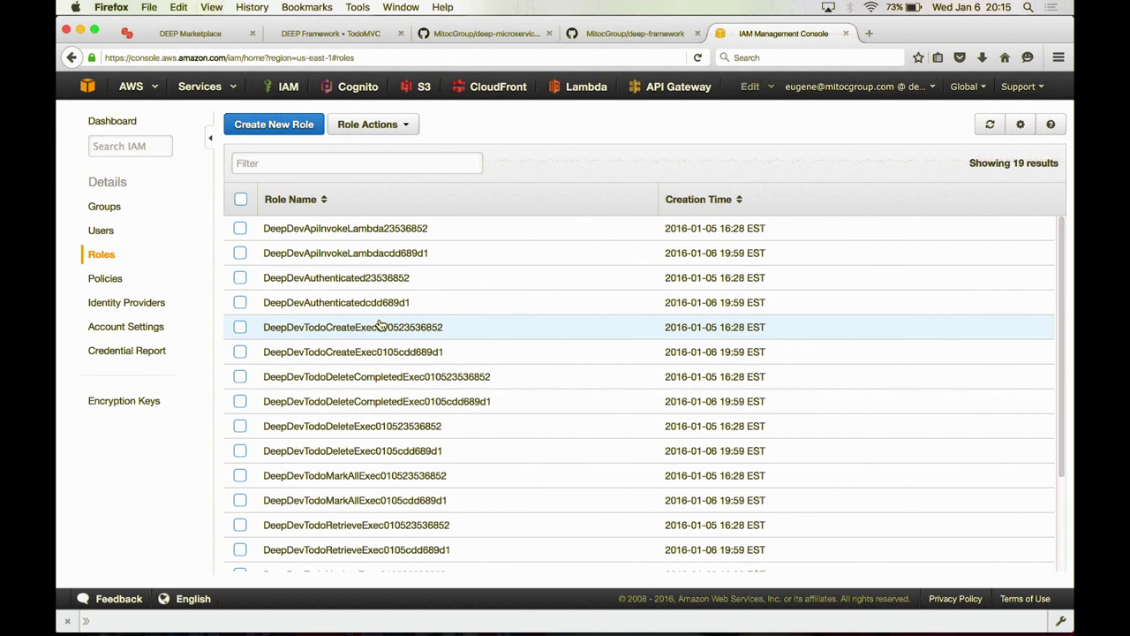
pyautogui.scroll(-5, 379, 325)
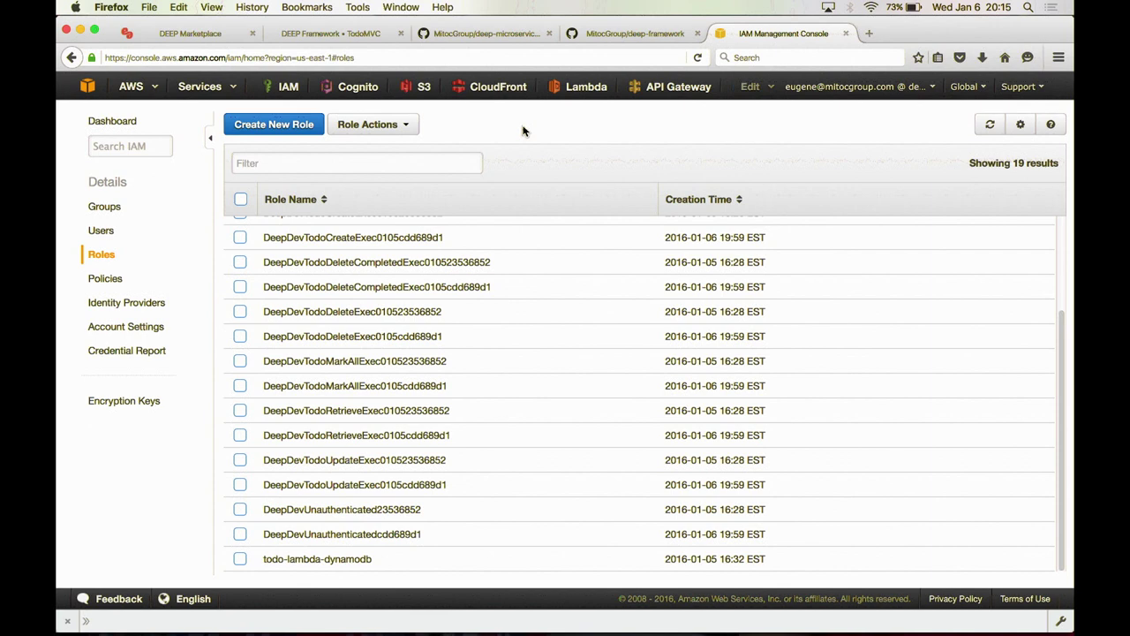
pyautogui.click(273, 124)
pyautogui.click(440, 182)
pyautogui.write('demo-')
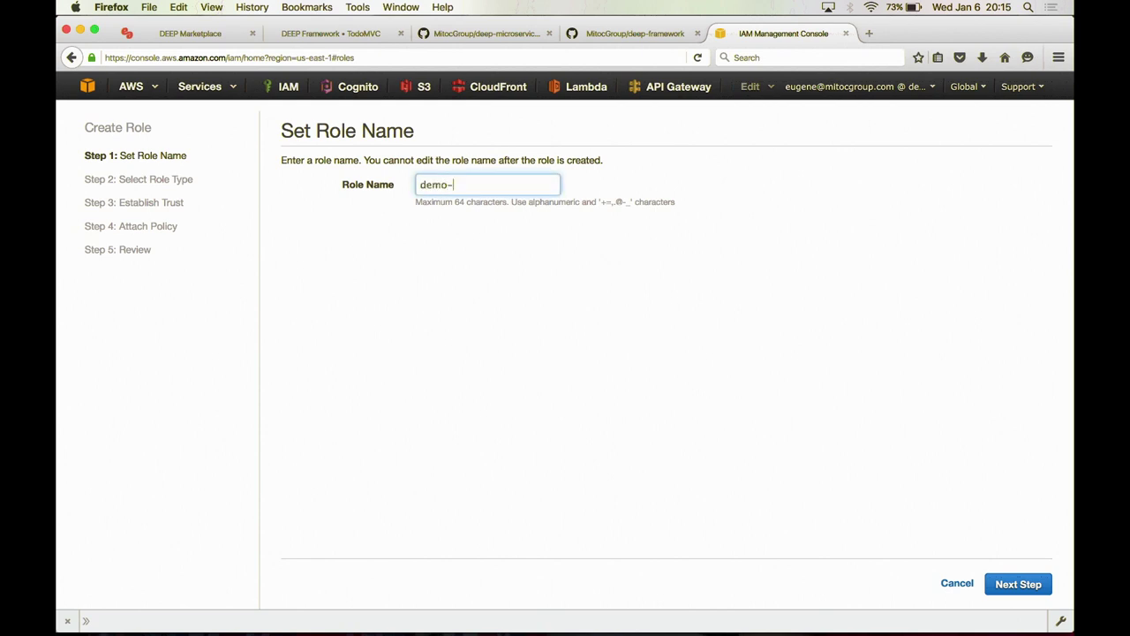
pyautogui.write('lambda-dynamodb')
pyautogui.click(1020, 585)
pyautogui.click(991, 292)
# - Filter the policies by "dynamo", attach AWSLambdaInvocation-DynamoDB and create the role
pyautogui.click(556, 203)
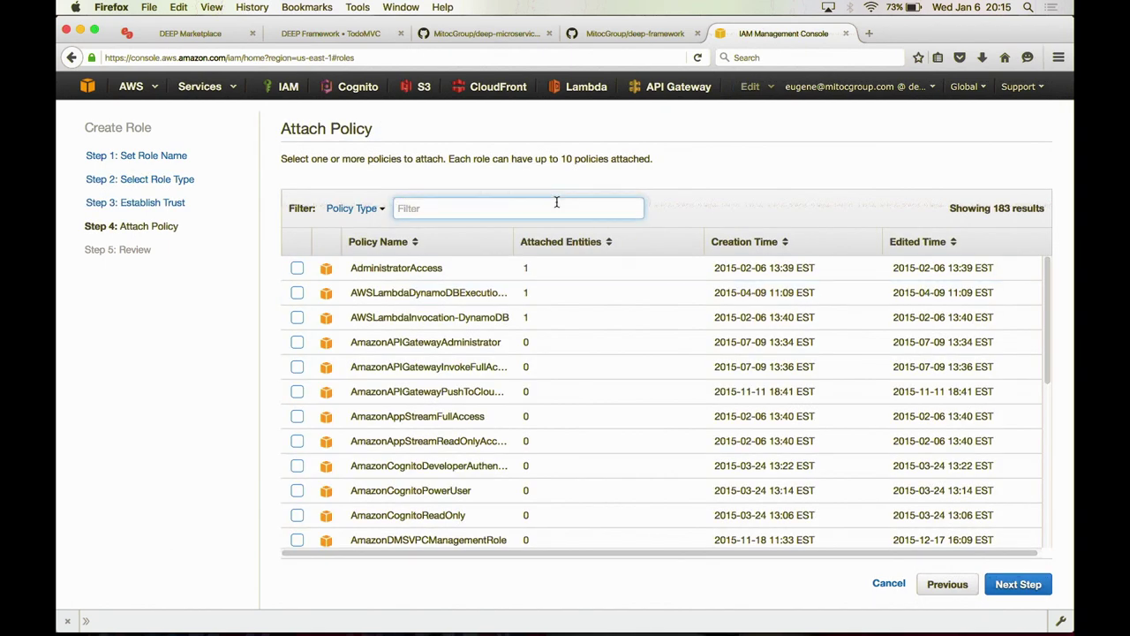
pyautogui.write('dynamo')
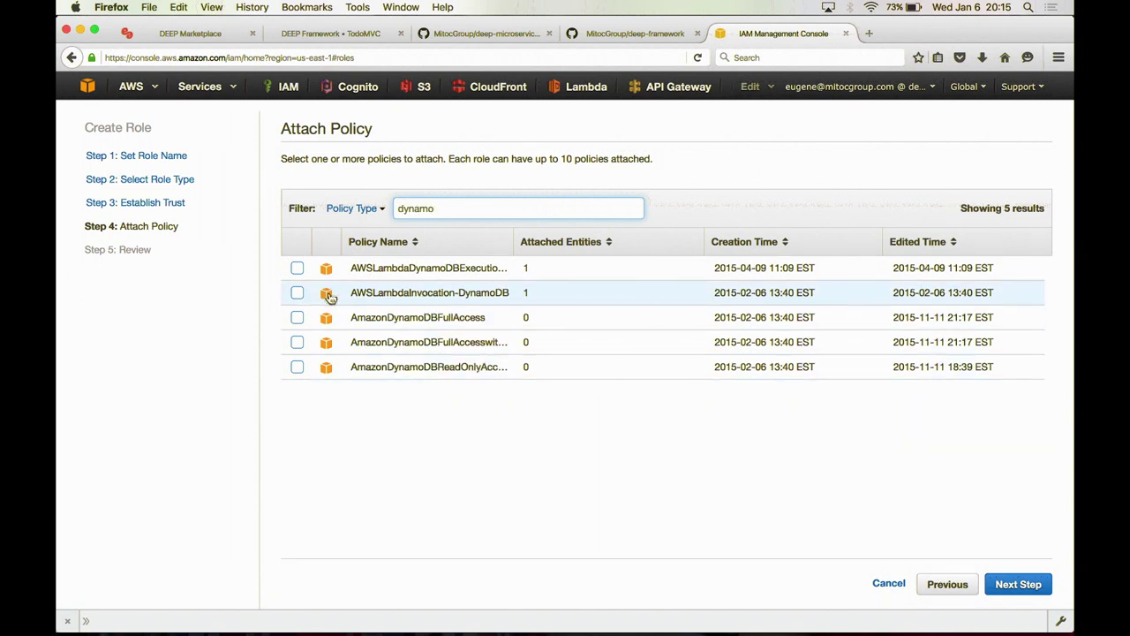
pyautogui.click(297, 292)
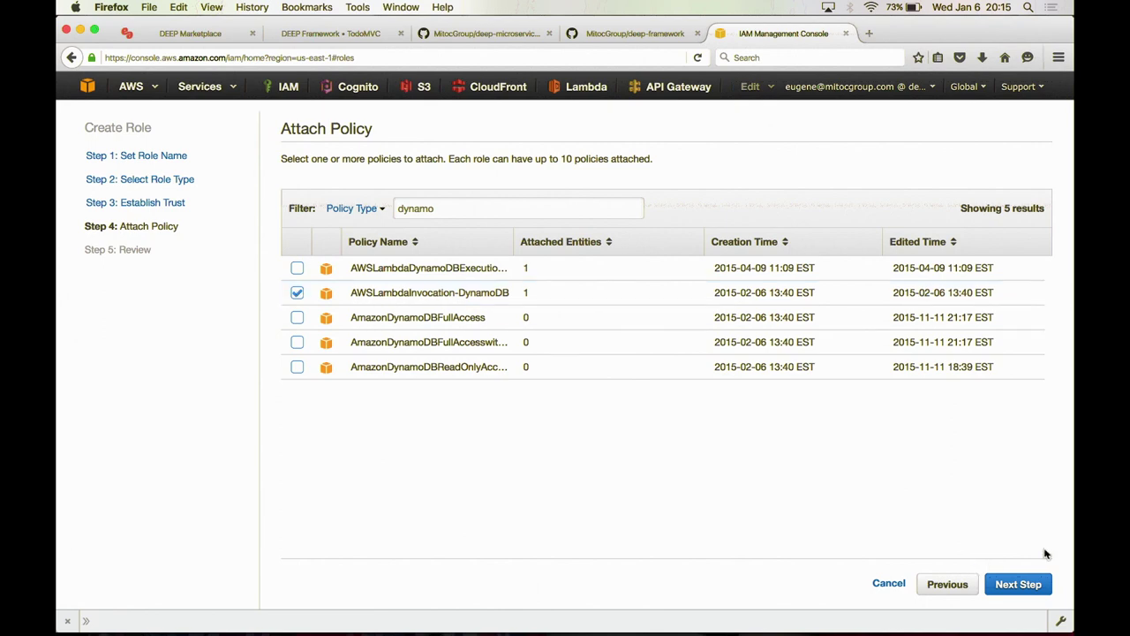
pyautogui.click(1017, 588)
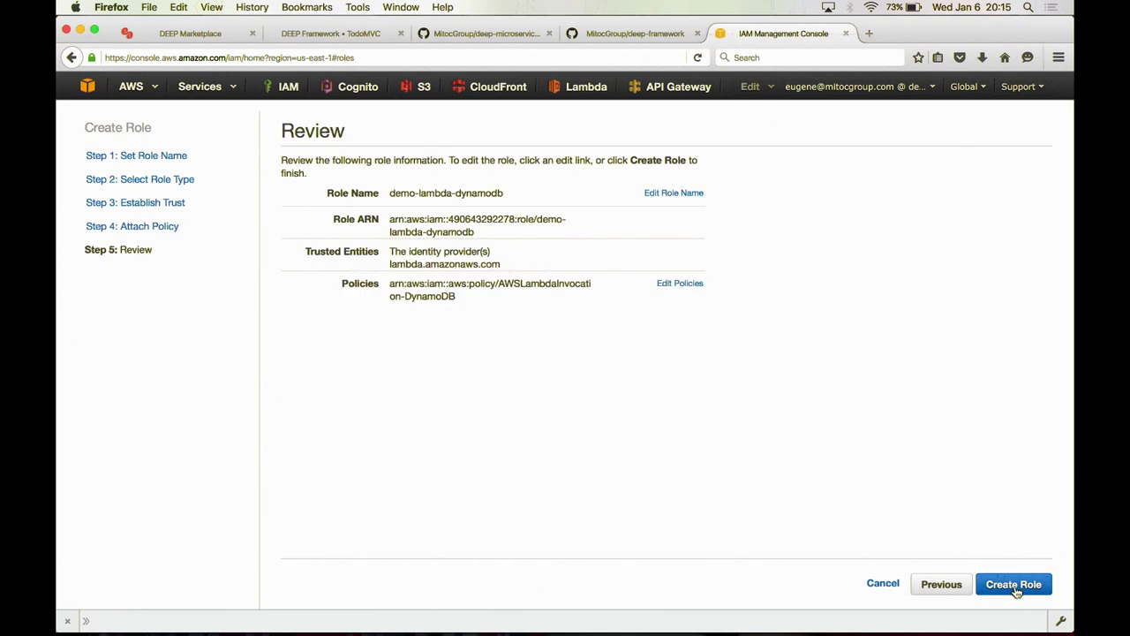
pyautogui.click(1015, 584)
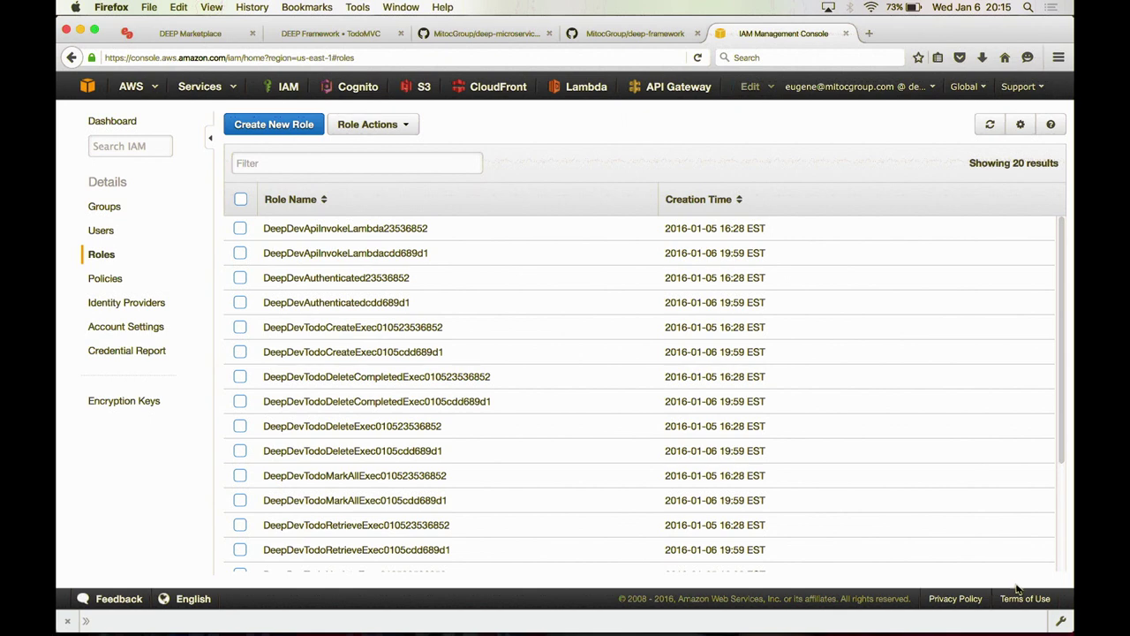
pyautogui.scroll(-3, 833, 412)
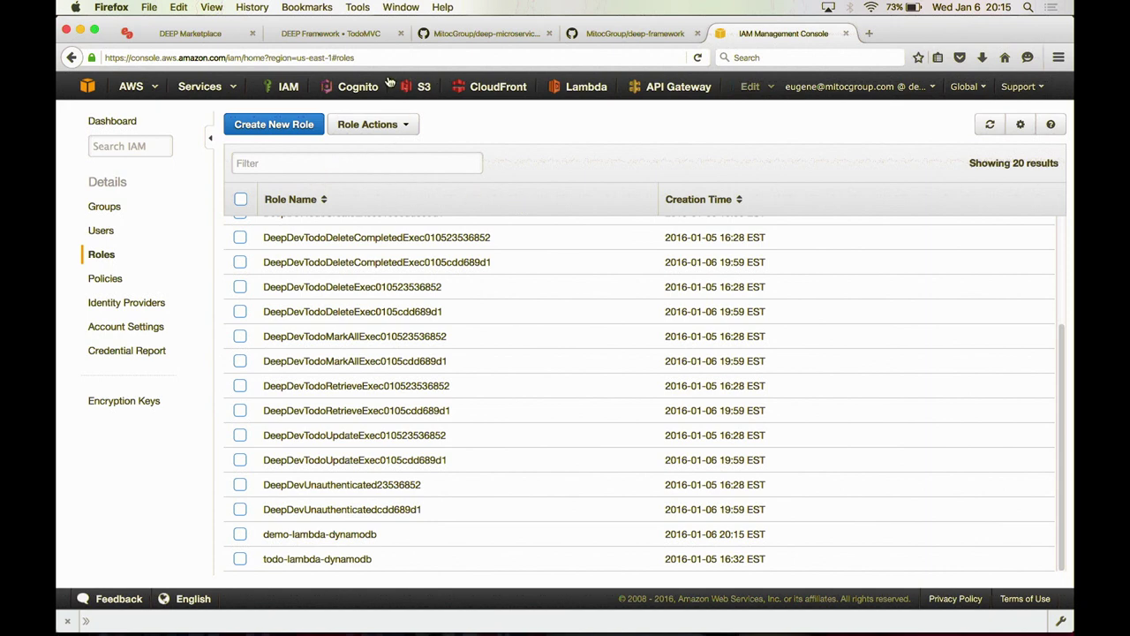
# - Create an S3 bucket named demo.todo.app in the US Standard region
pyautogui.click(420, 90)
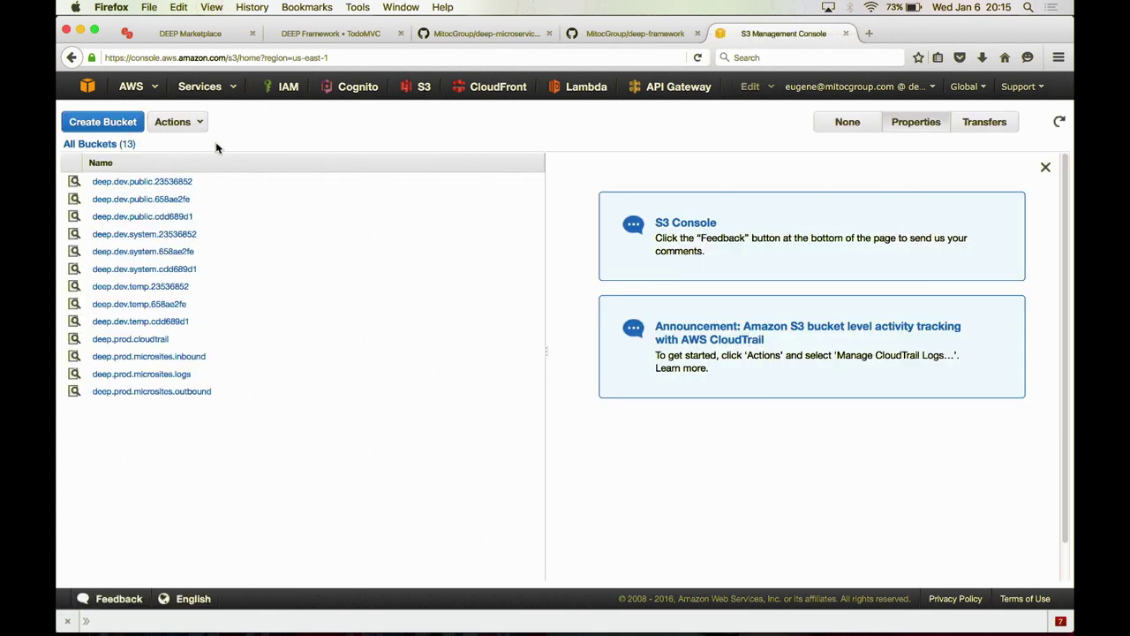
pyautogui.click(123, 125)
pyautogui.click(504, 305)
pyautogui.write('demo')
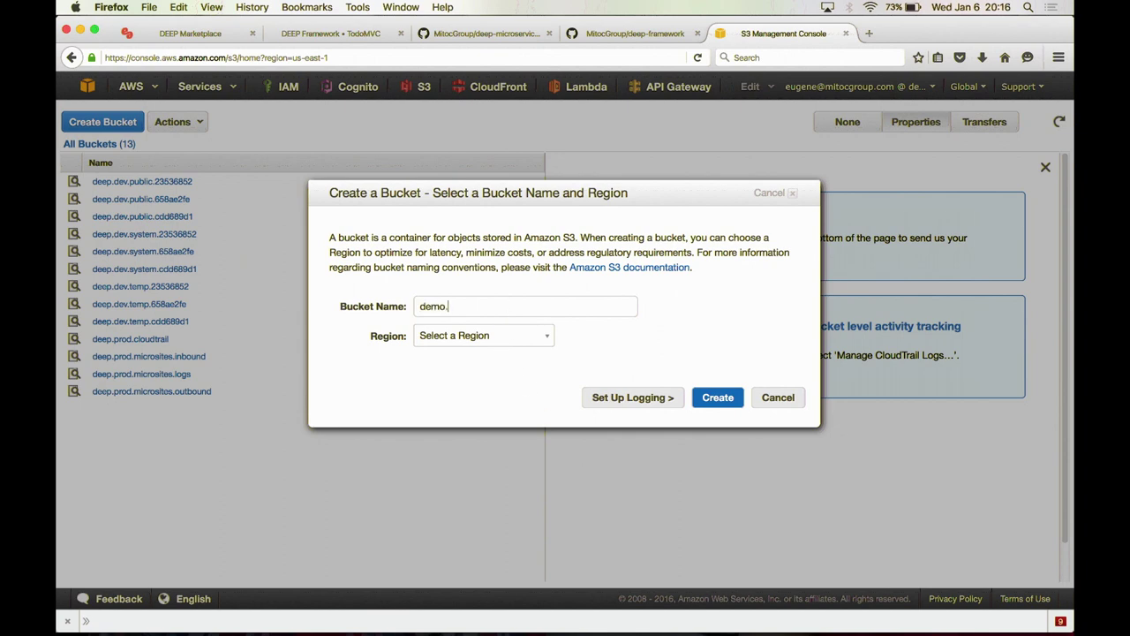
pyautogui.write('.todo.app')
pyautogui.click(492, 340)
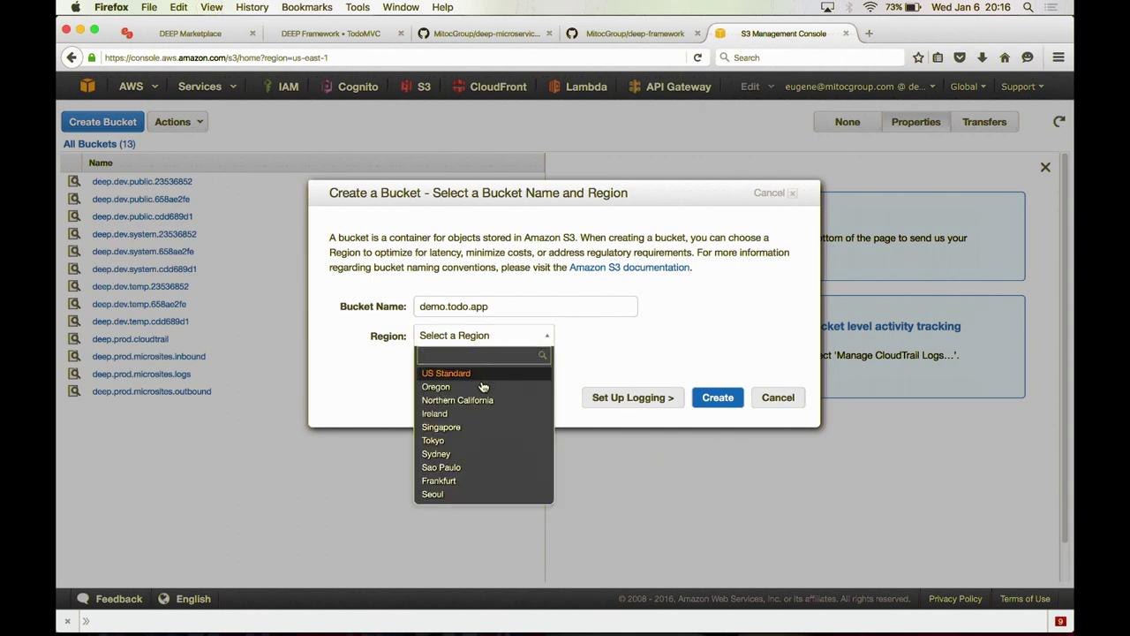
pyautogui.click(482, 373)
pyautogui.click(719, 396)
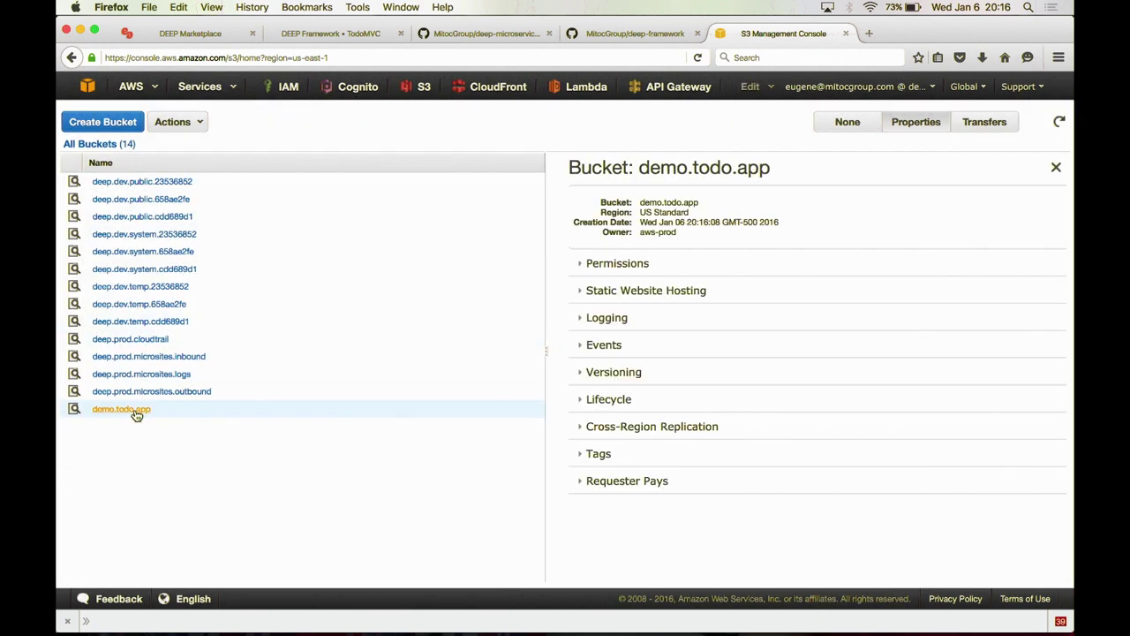
# - Enable static website hosting for demo.todo.app with index.html as index document and error.html as error document, and save it
pyautogui.click(707, 290)
pyautogui.scroll(-1, 712, 288)
pyautogui.click(664, 431)
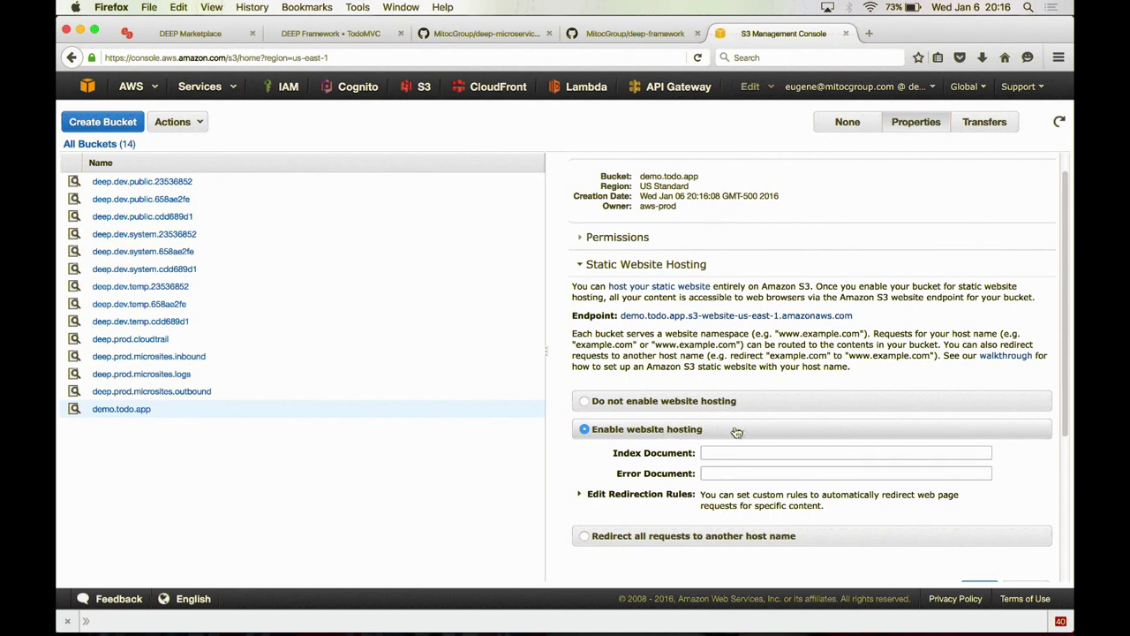
pyautogui.write('index.html')
pyautogui.click(749, 468)
pyautogui.write('erro')
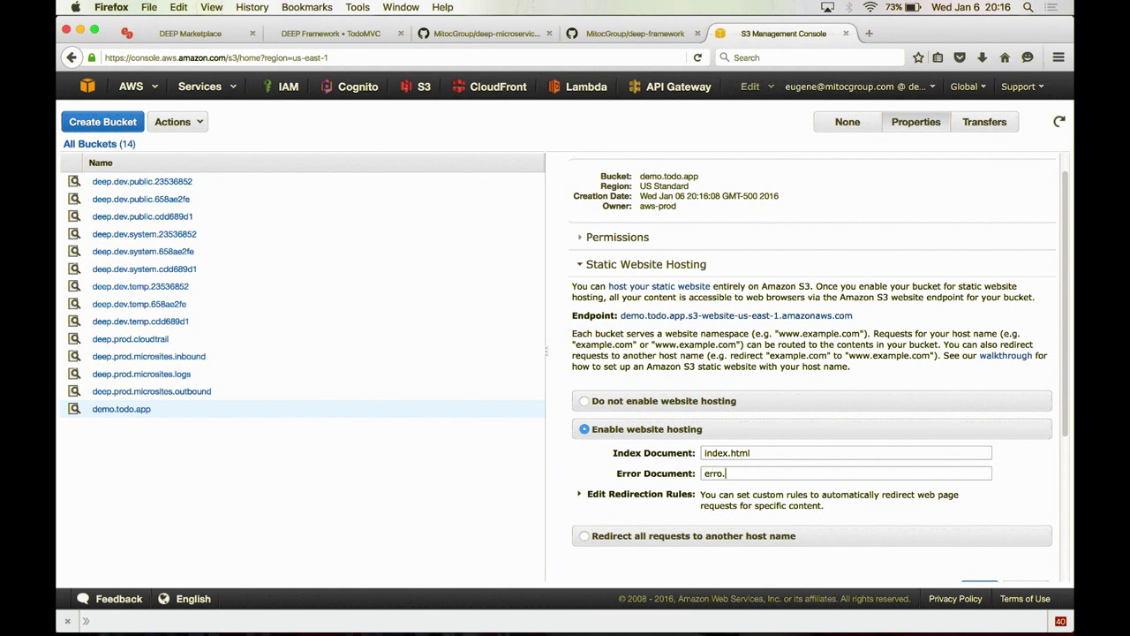
pyautogui.write('r.html')
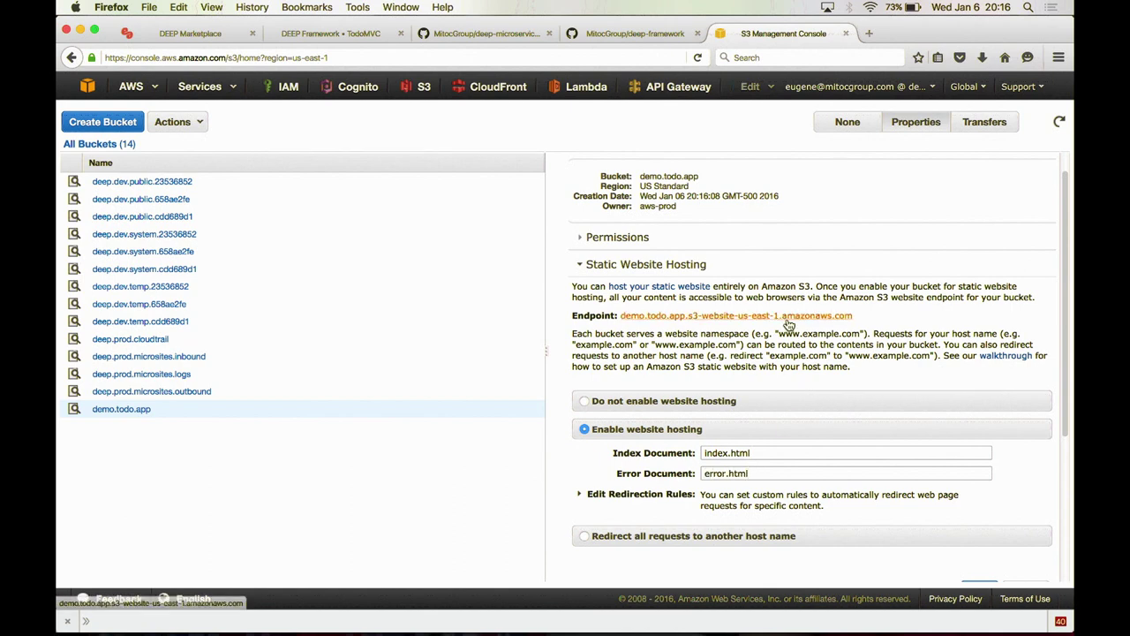
pyautogui.scroll(-3, 846, 419)
pyautogui.click(977, 438)
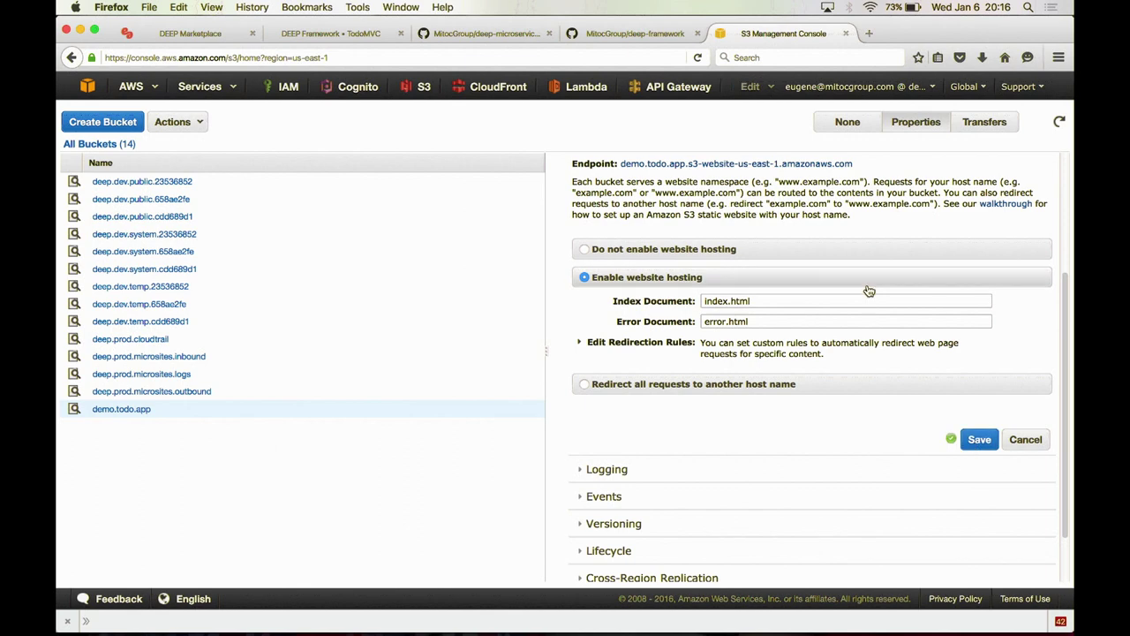
# - Open the bucket policy editor from the permissions of the demo.todo.app bucket
pyautogui.scroll(3, 860, 291)
pyautogui.click(702, 272)
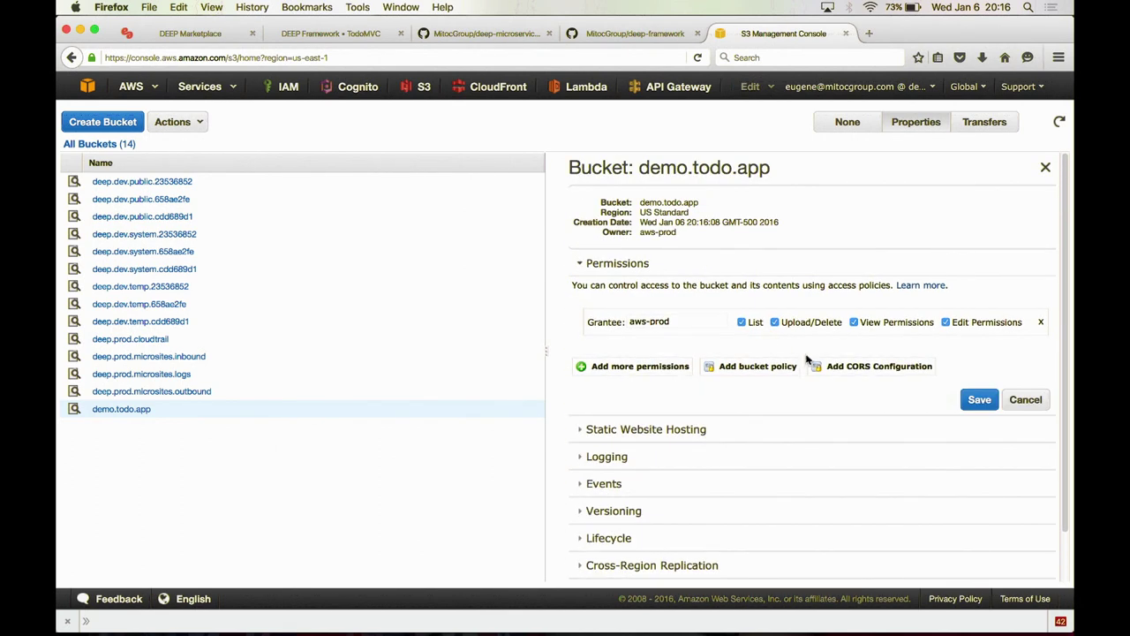
pyautogui.click(758, 368)
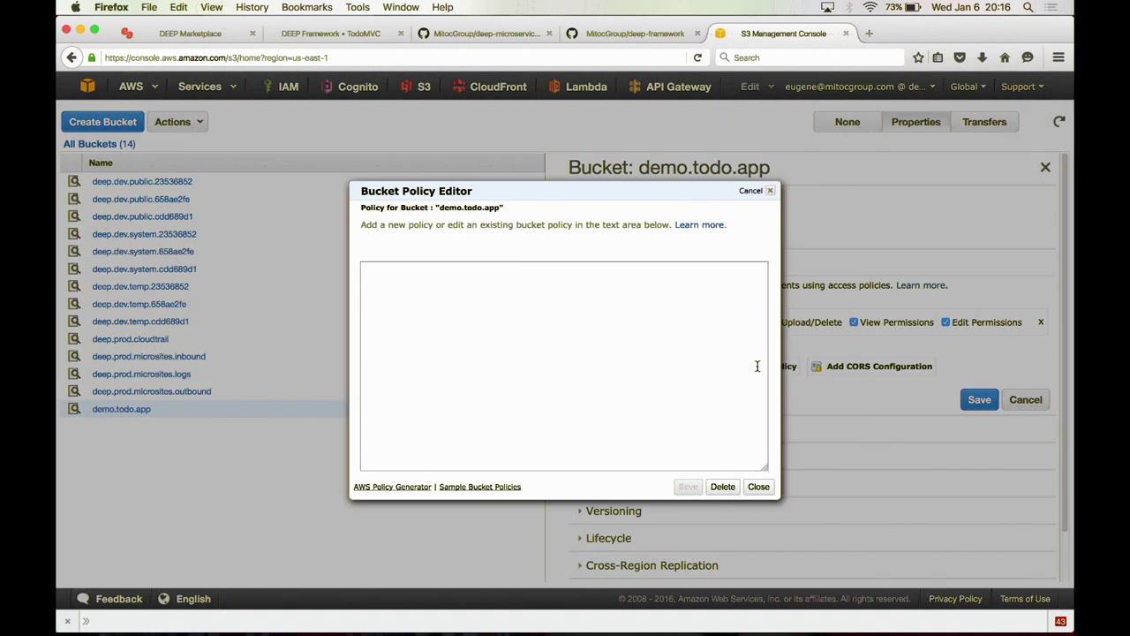
# - Copy the sample bucket policy that grants read-only permission to an anonymous user from the AWS documentation
pyautogui.click(471, 488)
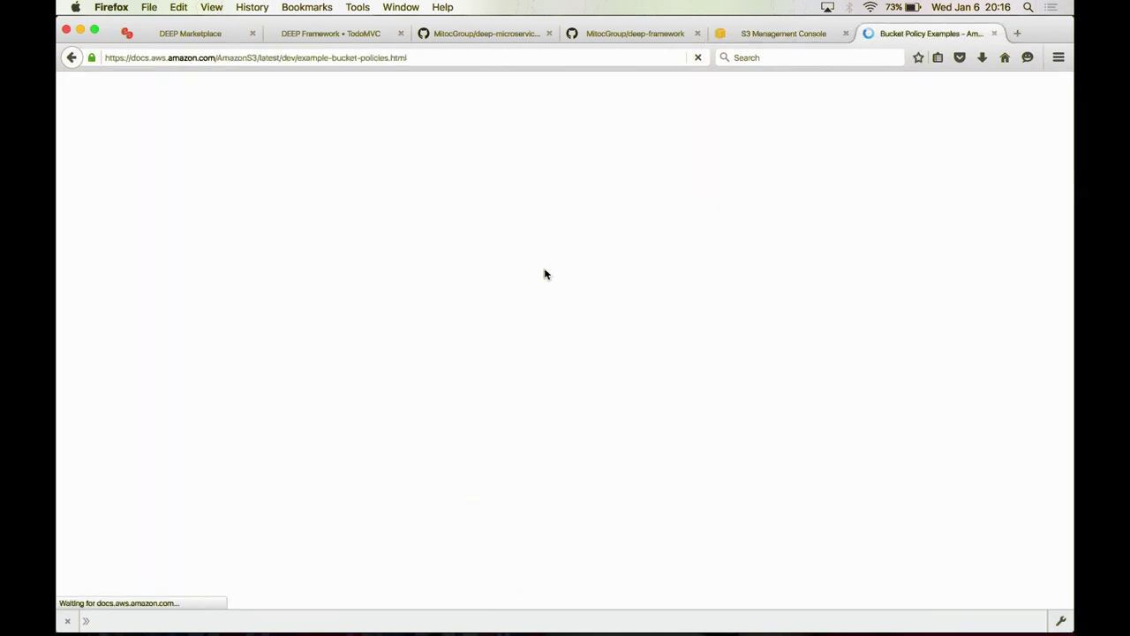
pyautogui.scroll(-10, 613, 319)
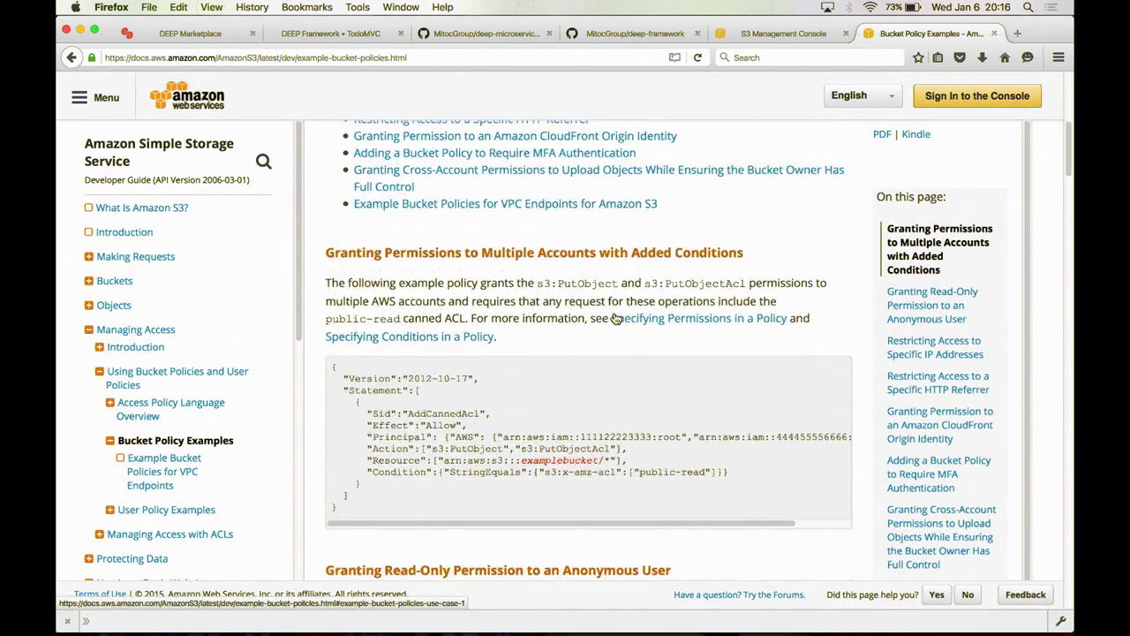
pyautogui.scroll(-3, 616, 319)
pyautogui.scroll(-4, 615, 317)
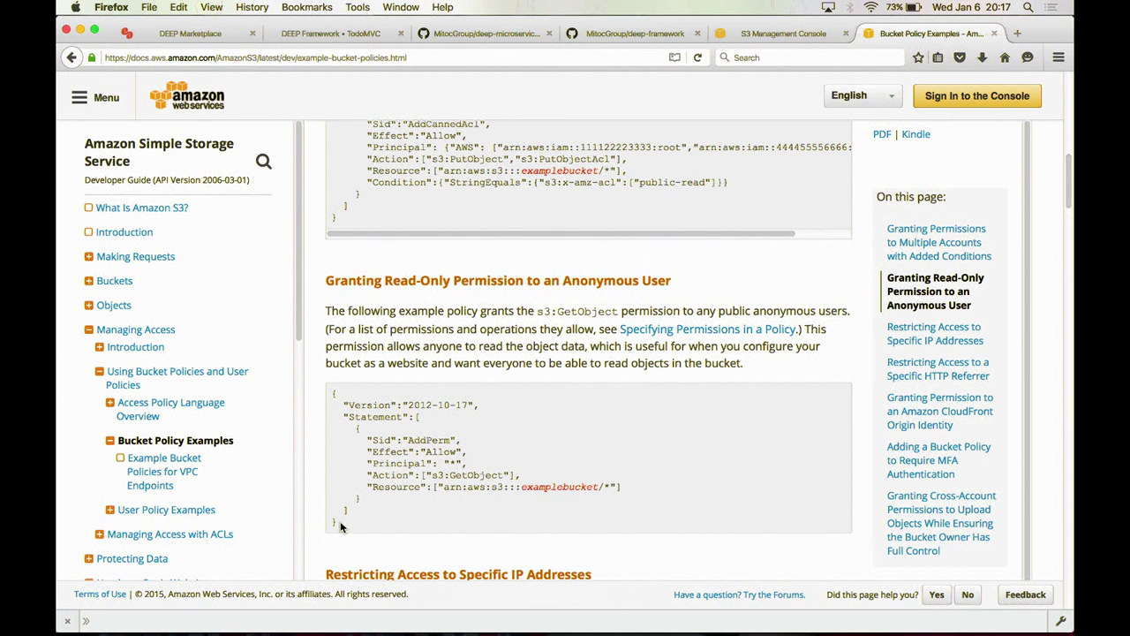
pyautogui.moveTo(340, 525); pyautogui.dragTo(312, 368)
pyautogui.press('super+c')
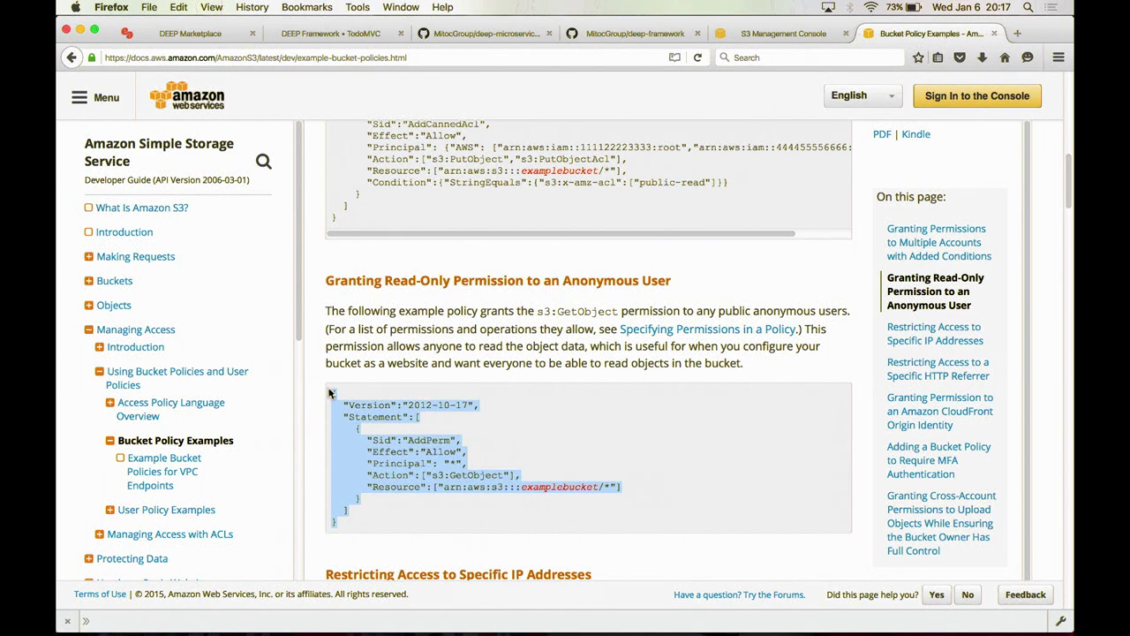
# - Paste the copied policy into the bucket policy editor, replace examplebucket with demo.todo.app and save the policy
pyautogui.click(774, 33)
pyautogui.click(512, 326)
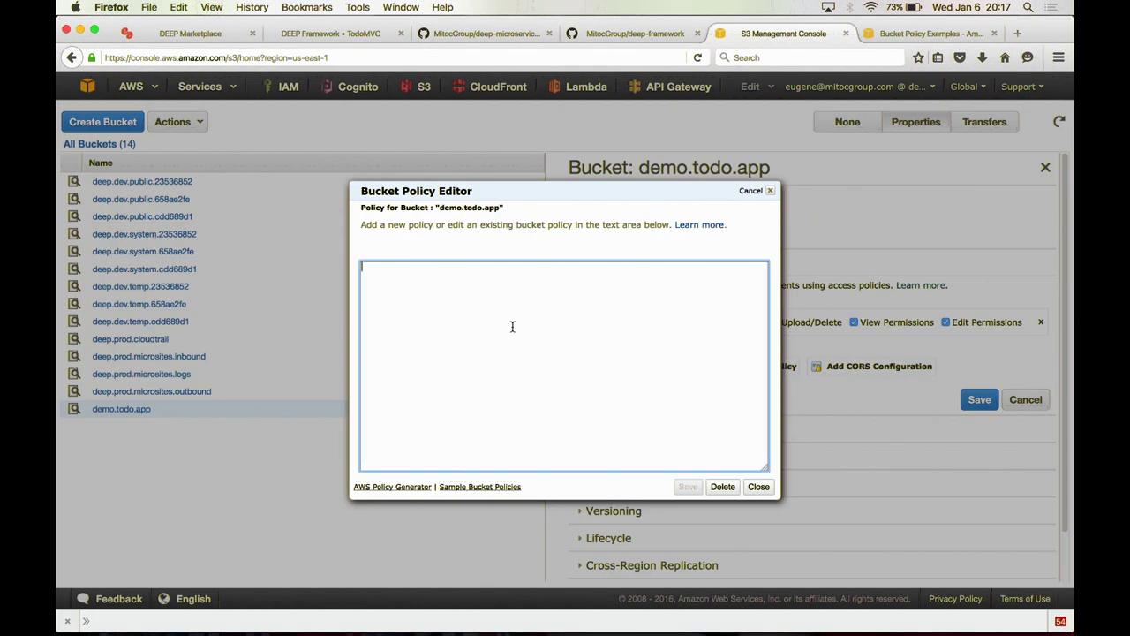
pyautogui.press('super+v')
pyautogui.doubleClick(570, 342)
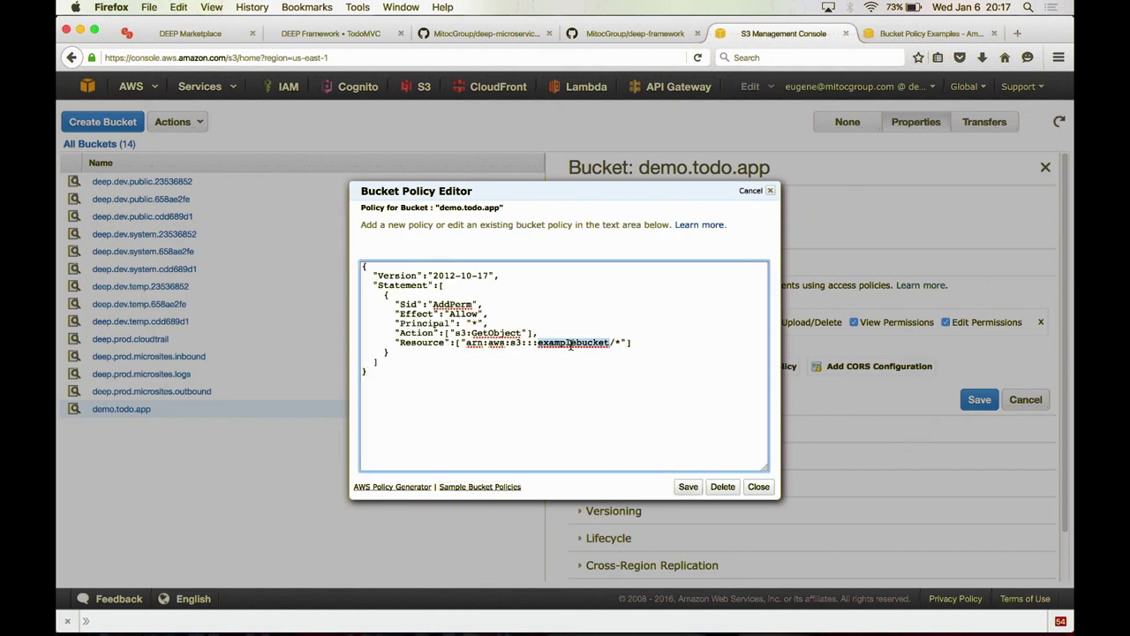
pyautogui.press('BackSpace')
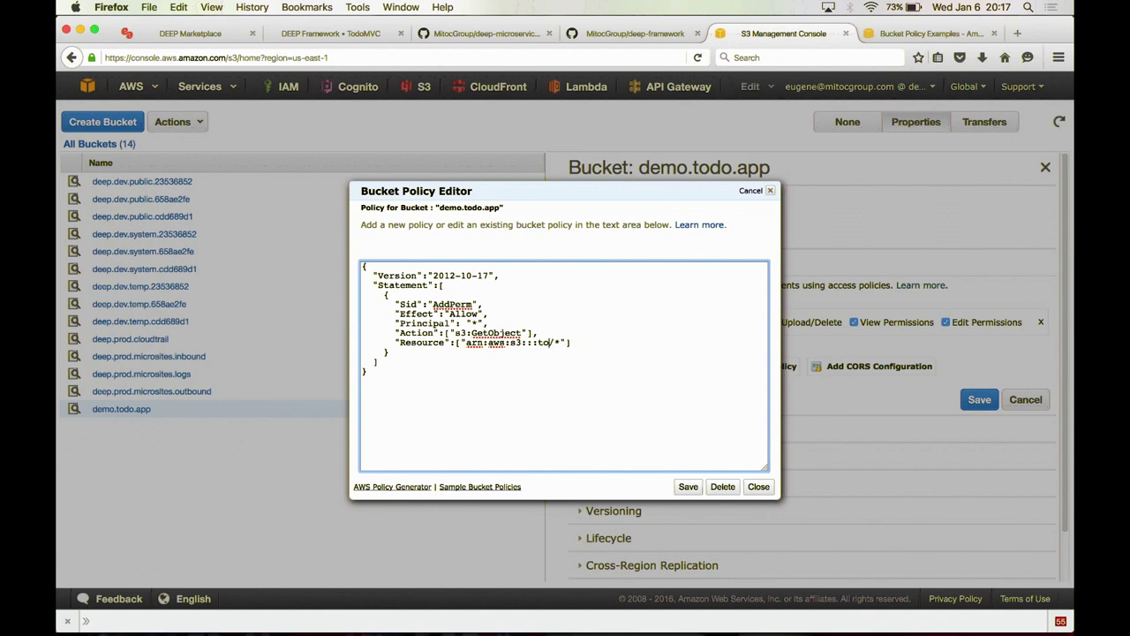
pyautogui.write('demo.todo.app')
pyautogui.click(688, 487)
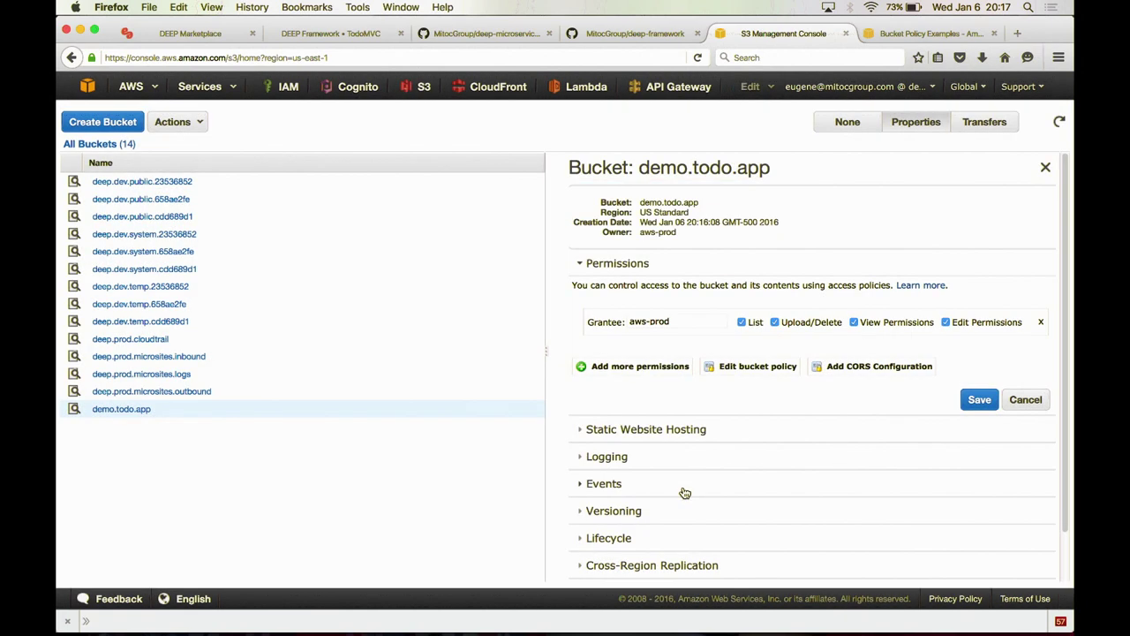
# - Open the demo.todo.app bucket and begin an upload to it
pyautogui.click(136, 411)
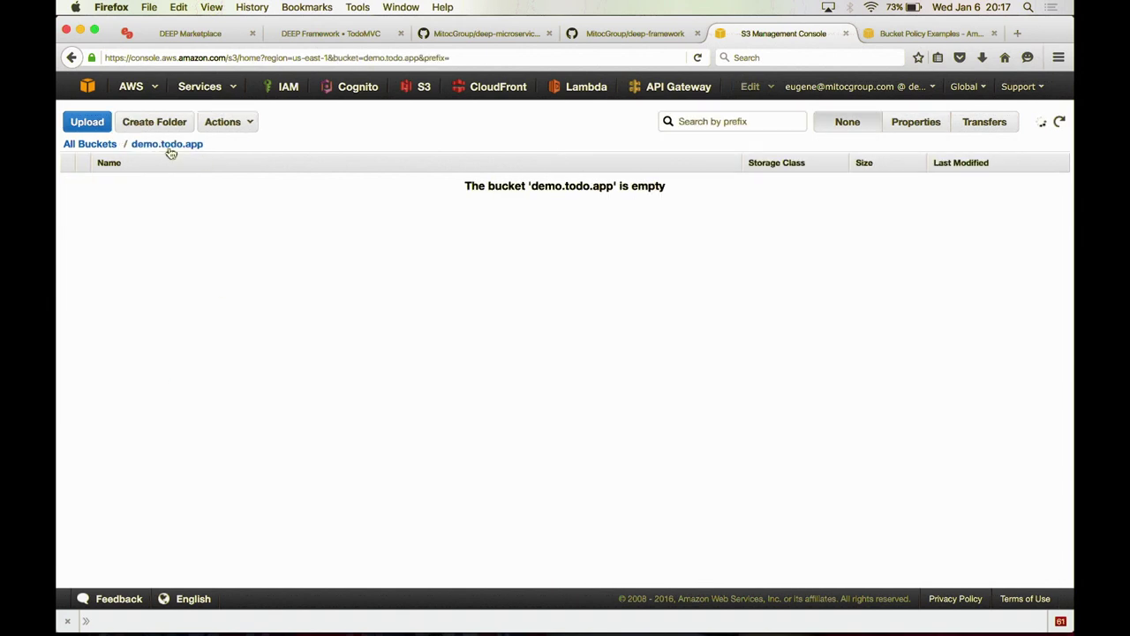
pyautogui.click(90, 127)
pyautogui.click(293, 294)
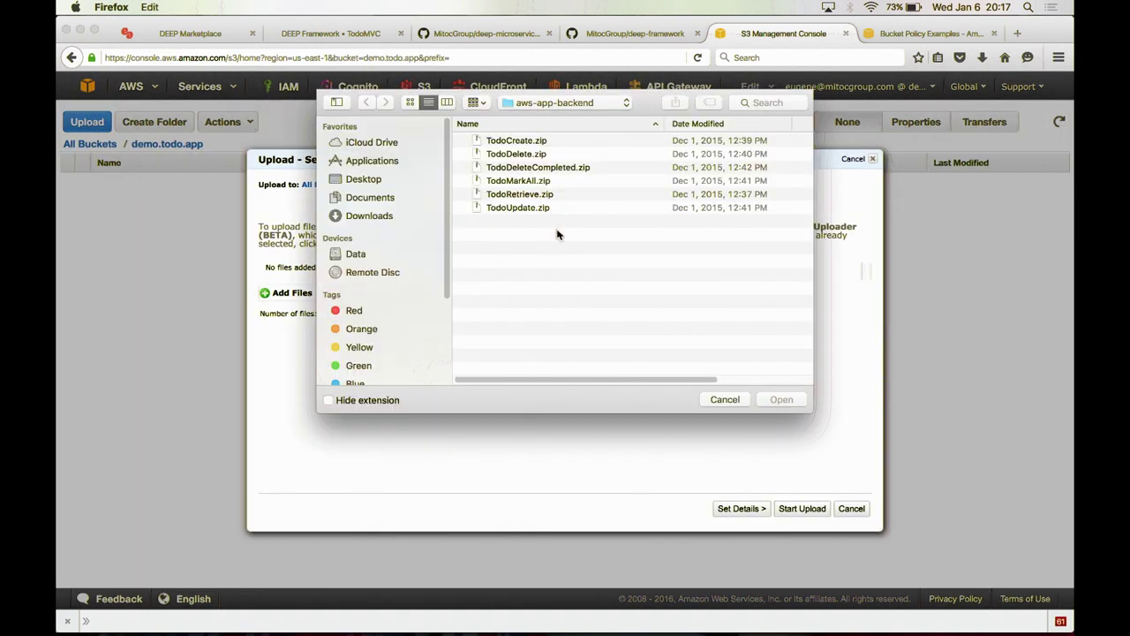
pyautogui.click(606, 105)
pyautogui.click(558, 117)
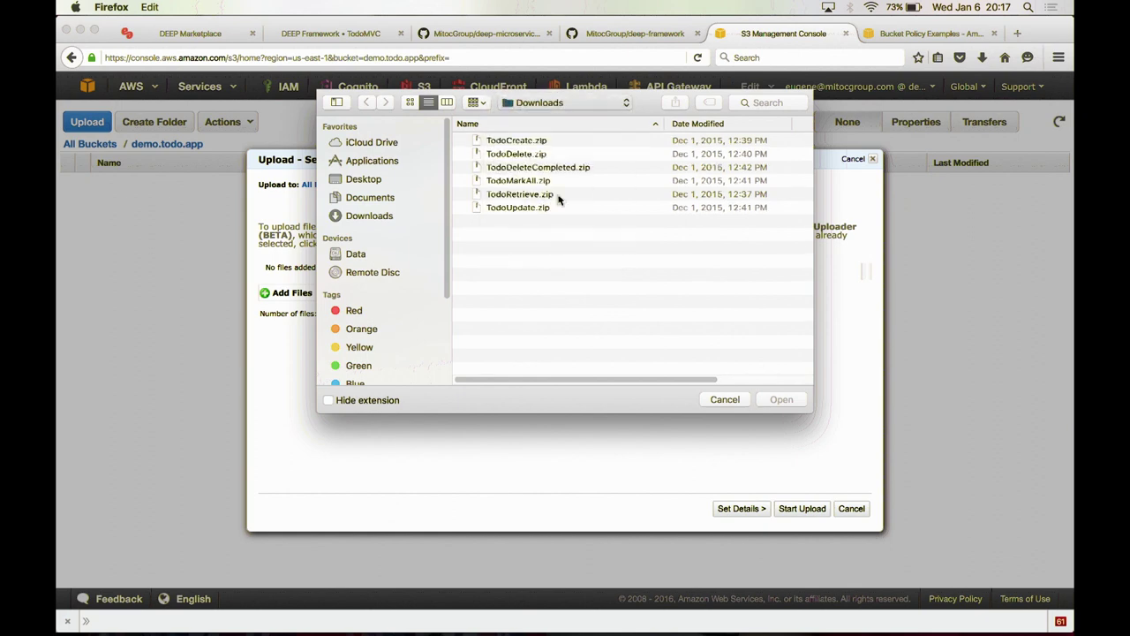
pyautogui.scroll(-10, 563, 236)
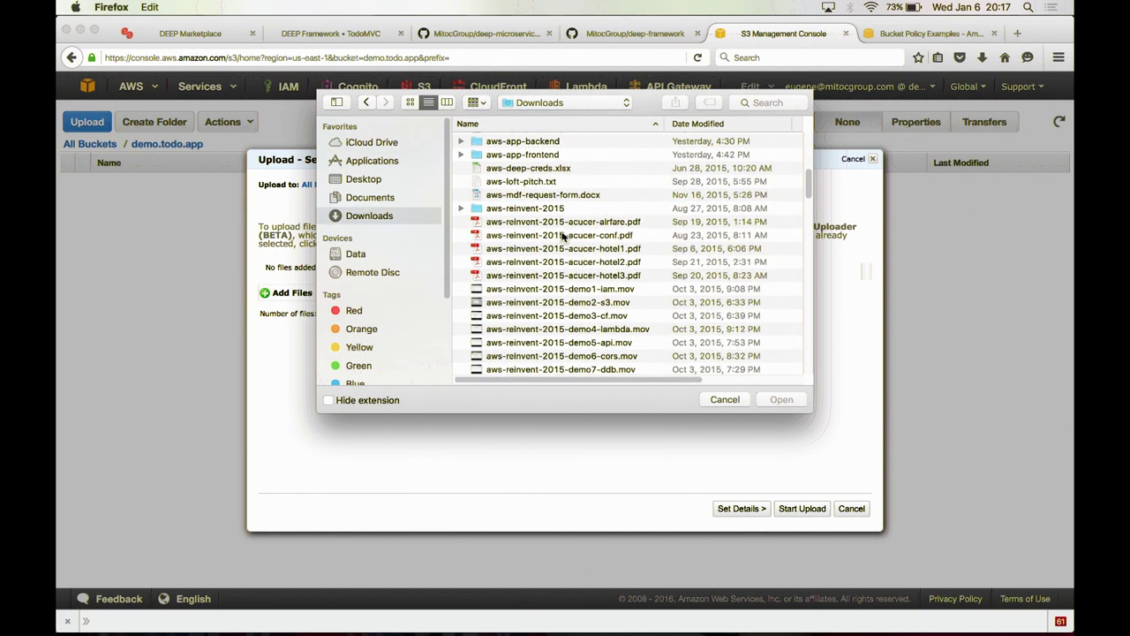
pyautogui.doubleClick(545, 155)
pyautogui.click(519, 143)
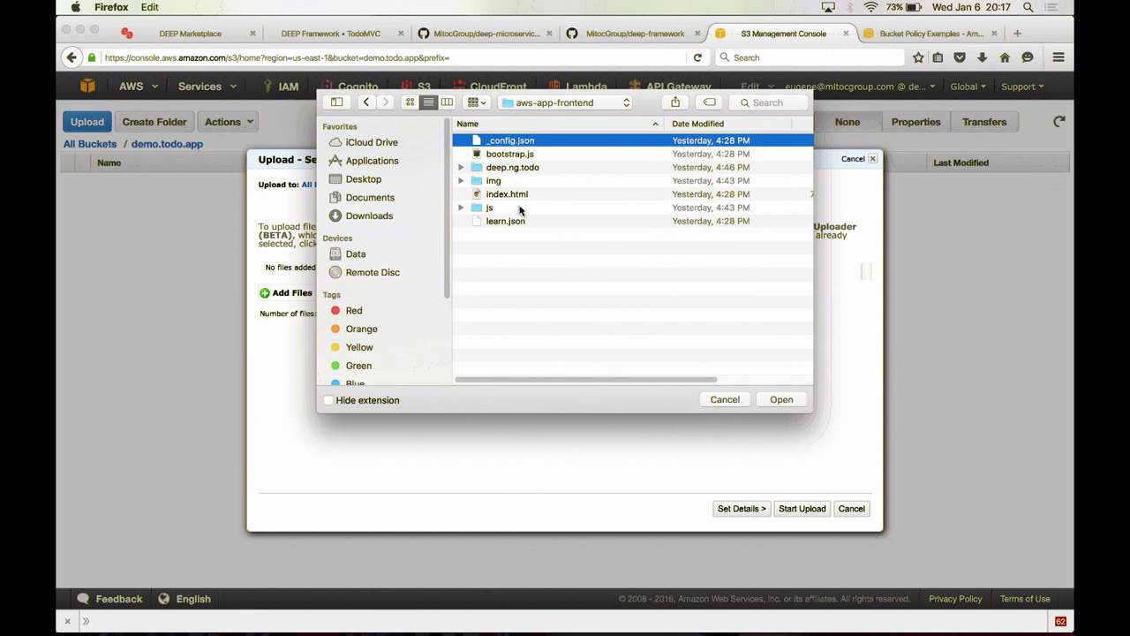
pyautogui.keyDown('shift'); pyautogui.click(523, 223); pyautogui.keyUp('shift')
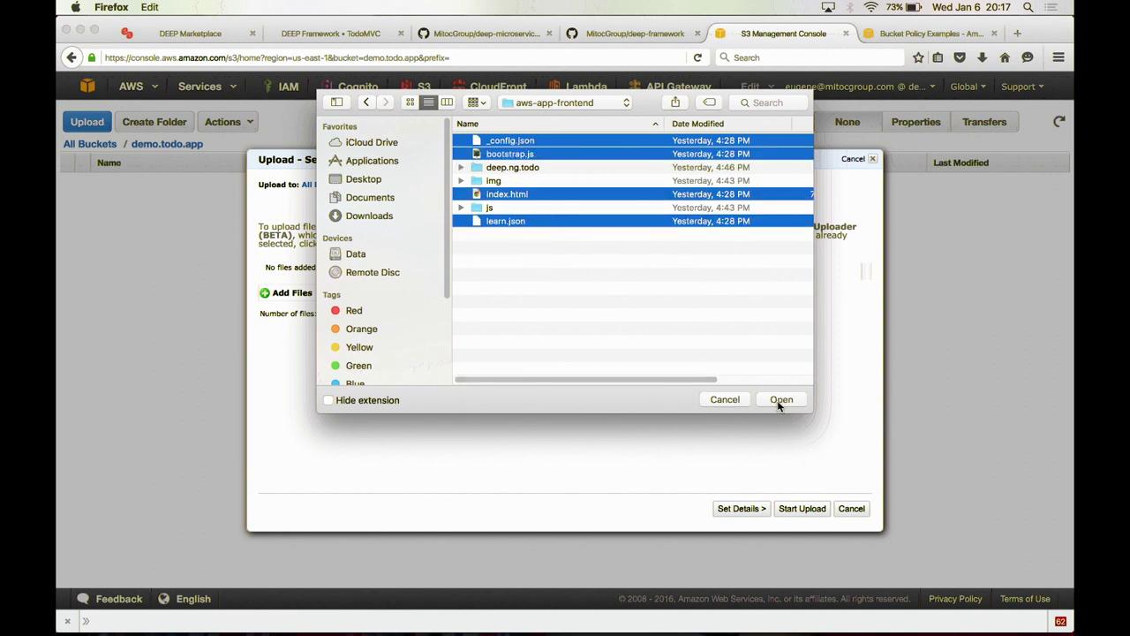
pyautogui.click(722, 400)
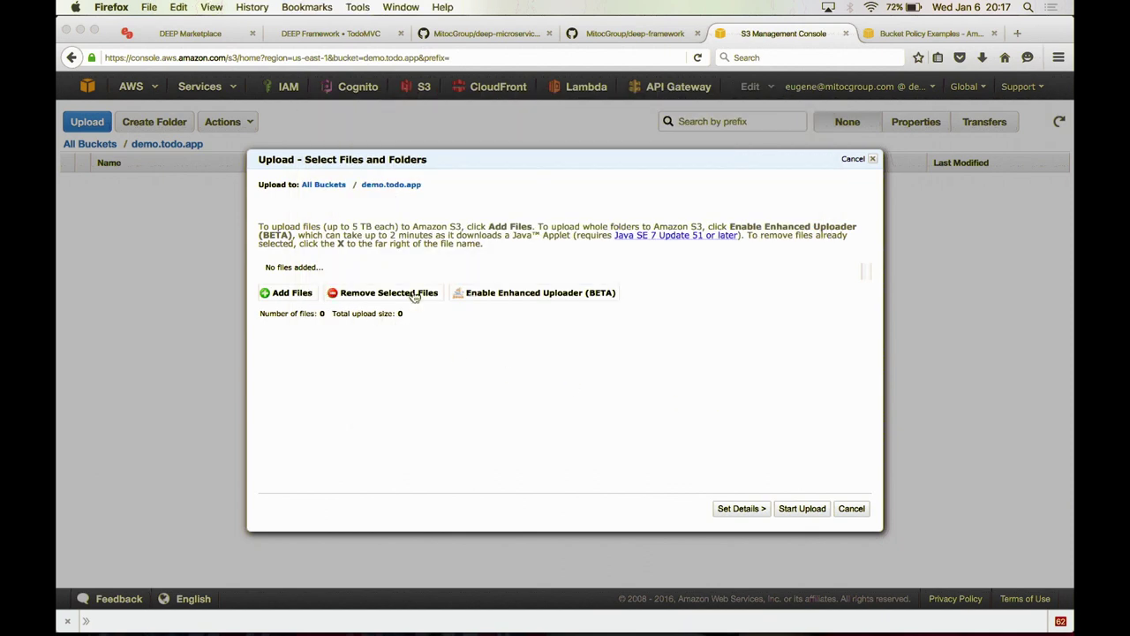
# - Enable the enhanced uploader for the bucket upload and allow Java to run for the AWS console site
pyautogui.click(482, 297)
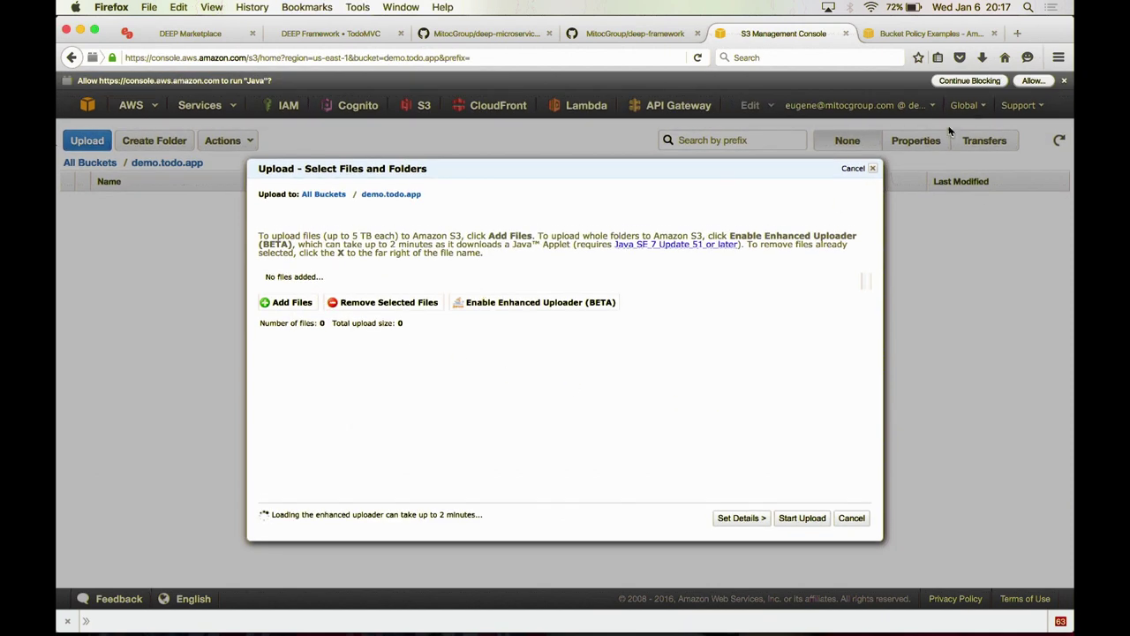
pyautogui.click(1033, 81)
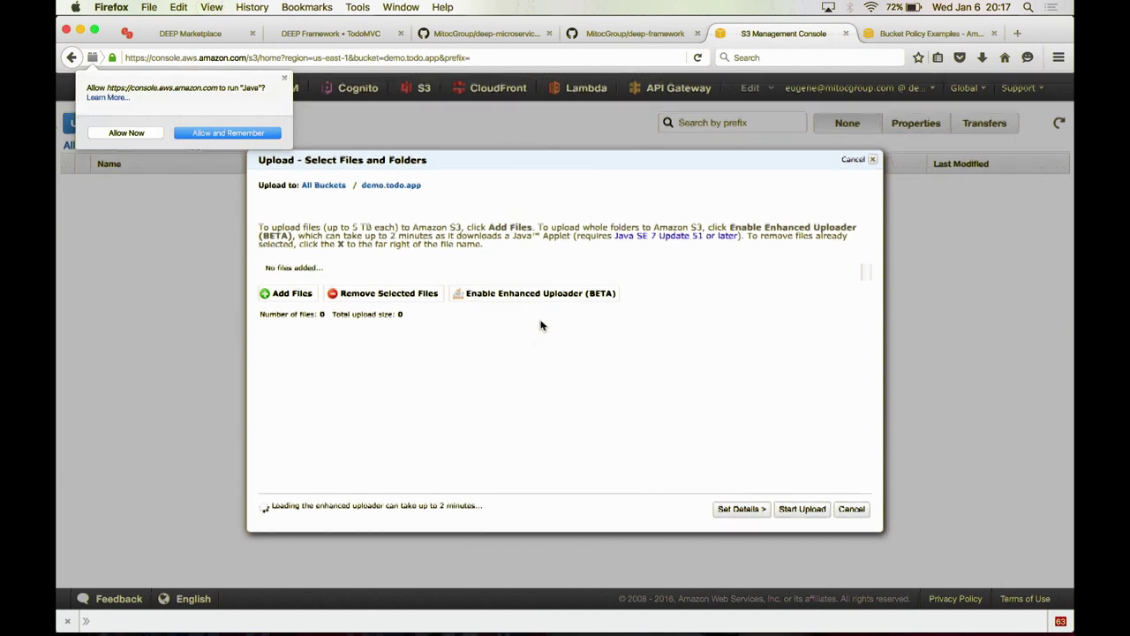
pyautogui.click(202, 132)
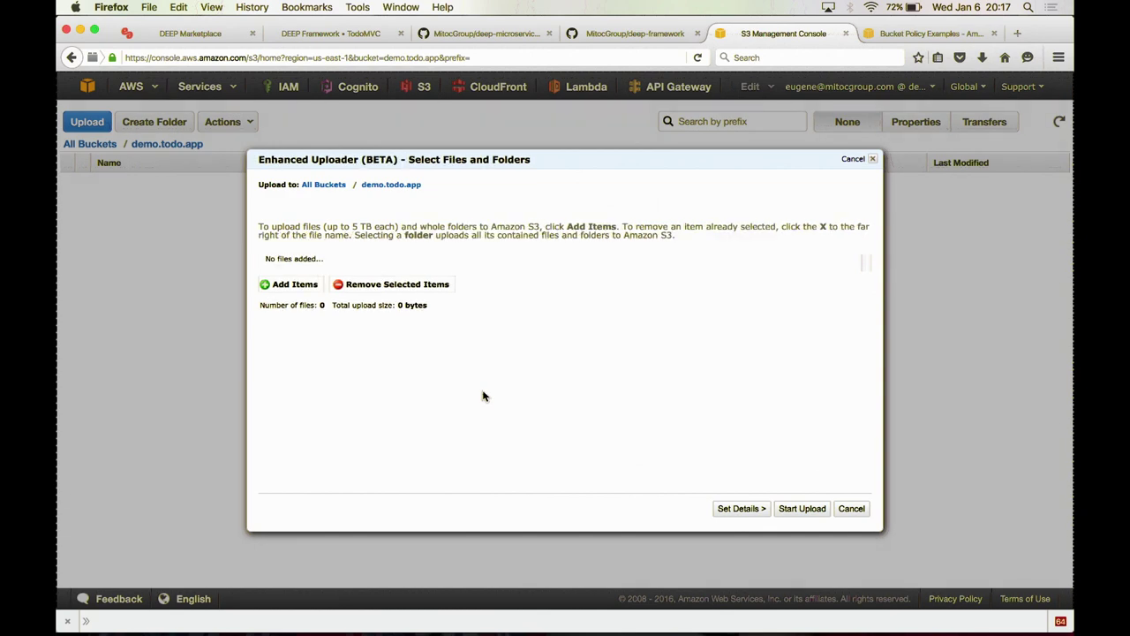
# - Add all files and folders from the aws-app-frontend folder in Downloads and upload them to the demo.todo.app bucket
pyautogui.click(302, 285)
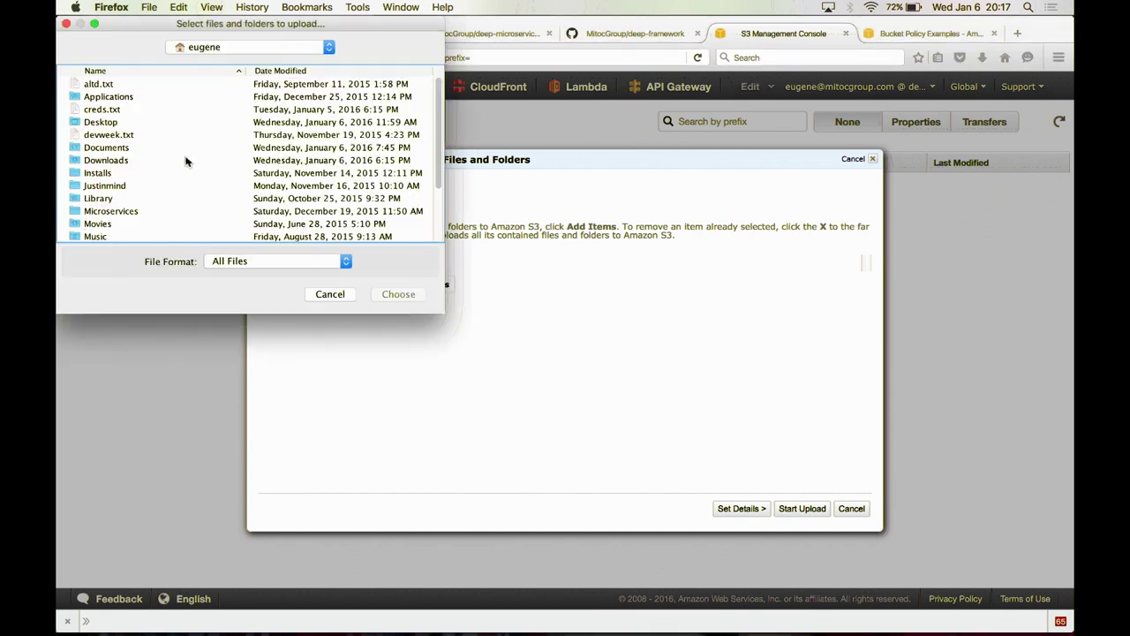
pyautogui.click(122, 161)
pyautogui.doubleClick(122, 162)
pyautogui.scroll(-10, 133, 148)
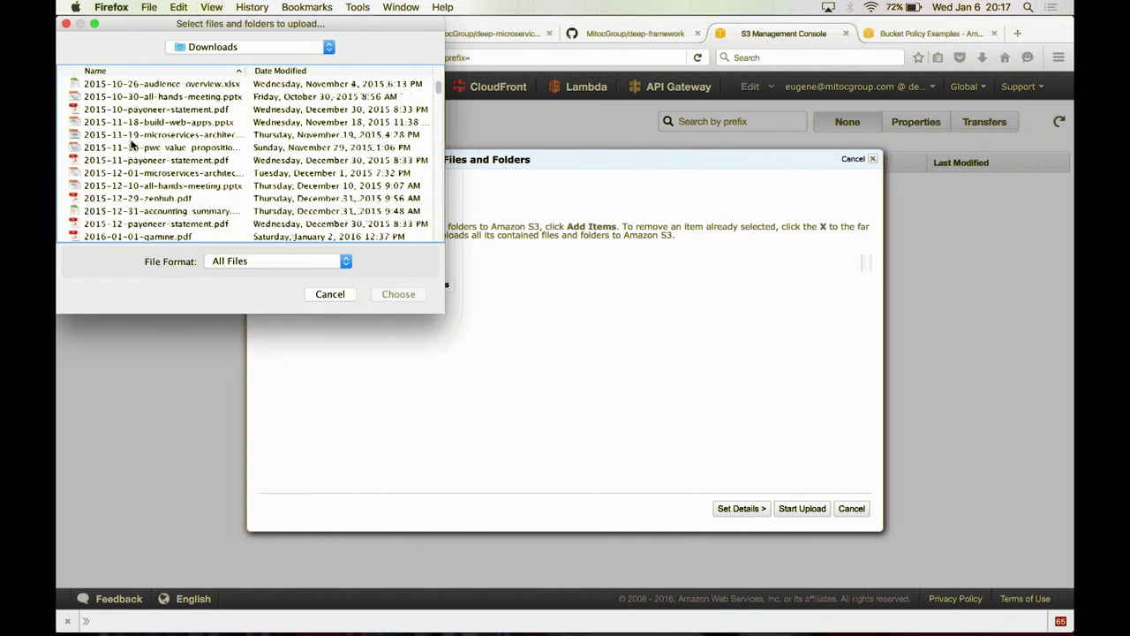
pyautogui.scroll(3, 131, 147)
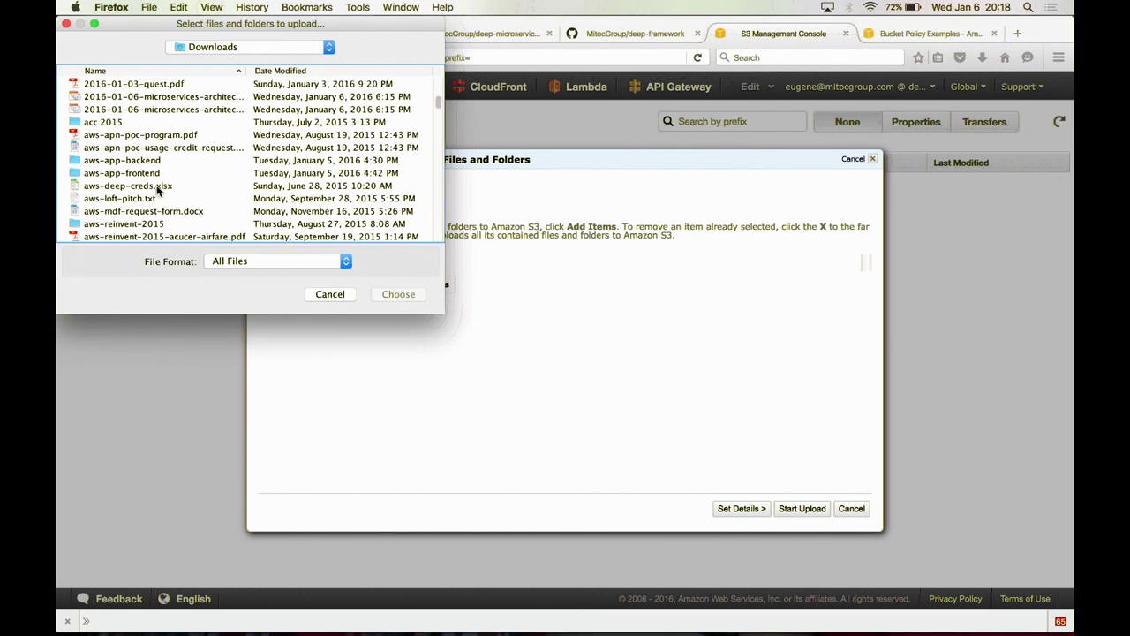
pyautogui.scroll(-1, 157, 189)
pyautogui.doubleClick(154, 162)
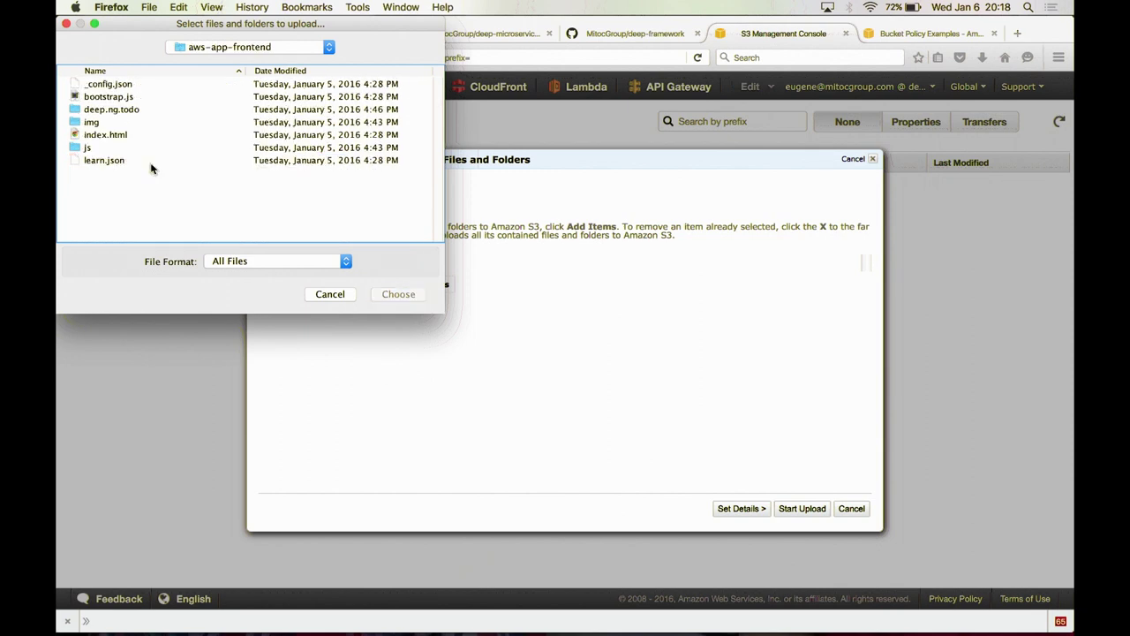
pyautogui.click(127, 84)
pyautogui.keyDown('shift'); pyautogui.click(116, 160); pyautogui.keyUp('shift')
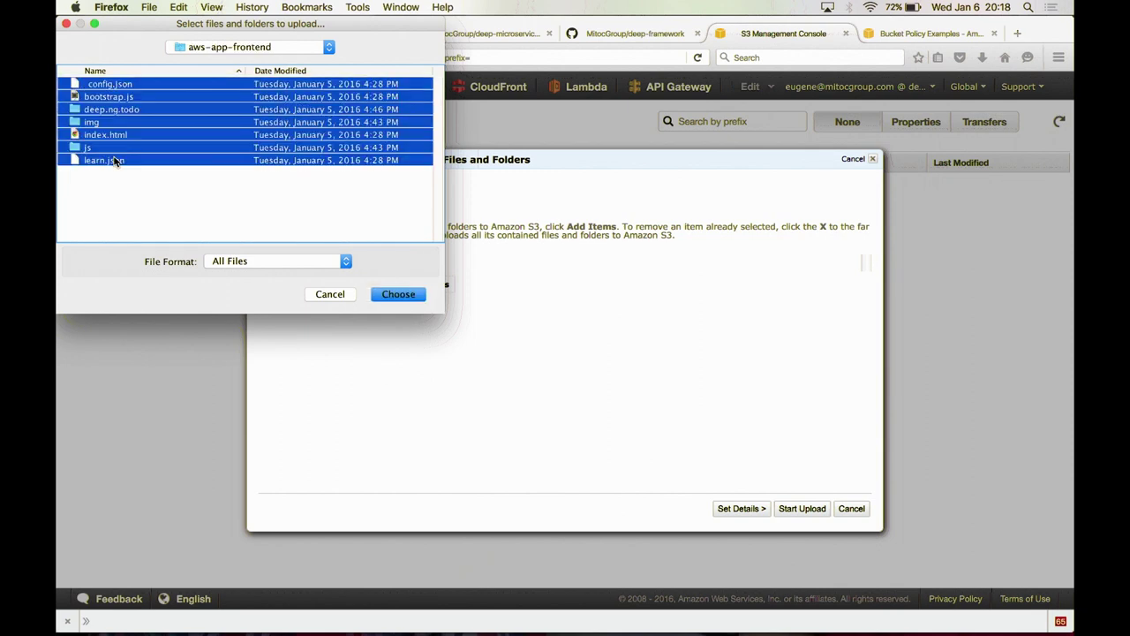
pyautogui.click(396, 295)
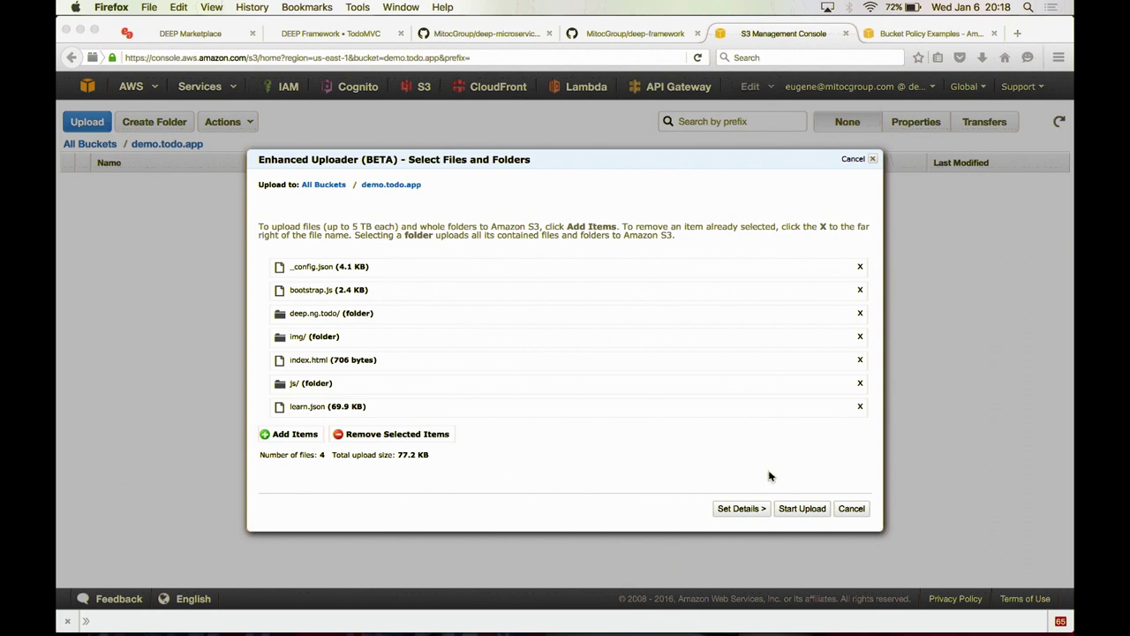
pyautogui.click(803, 509)
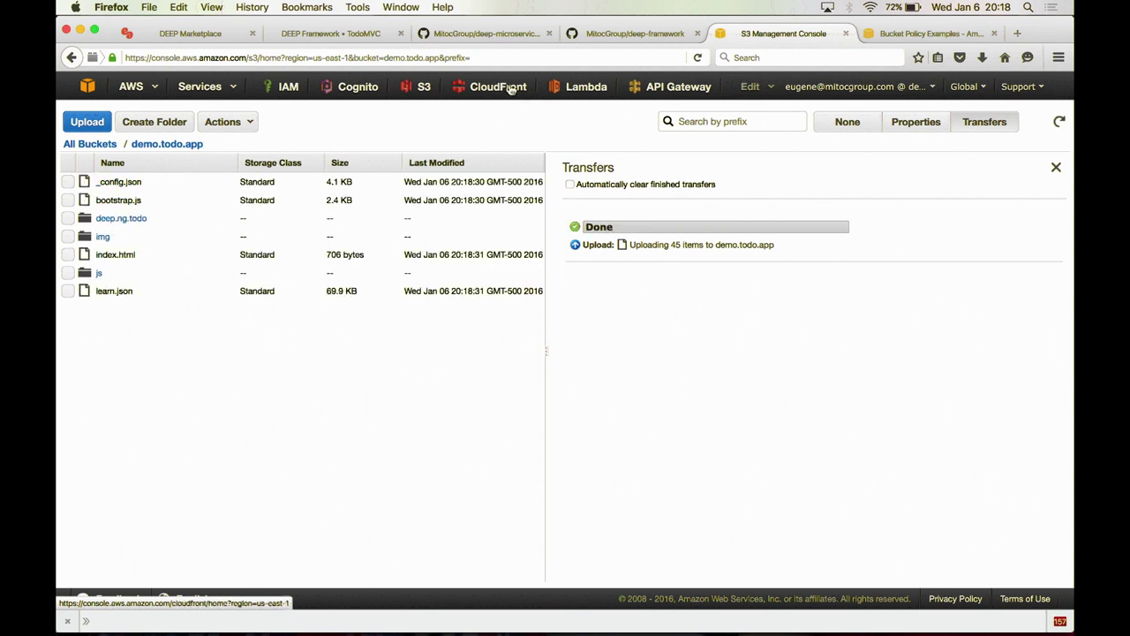
# - Open CloudFront in a separate browser tab and start creating a web distribution
pyautogui.keyDown('super'); pyautogui.click(504, 89); pyautogui.keyUp('super')
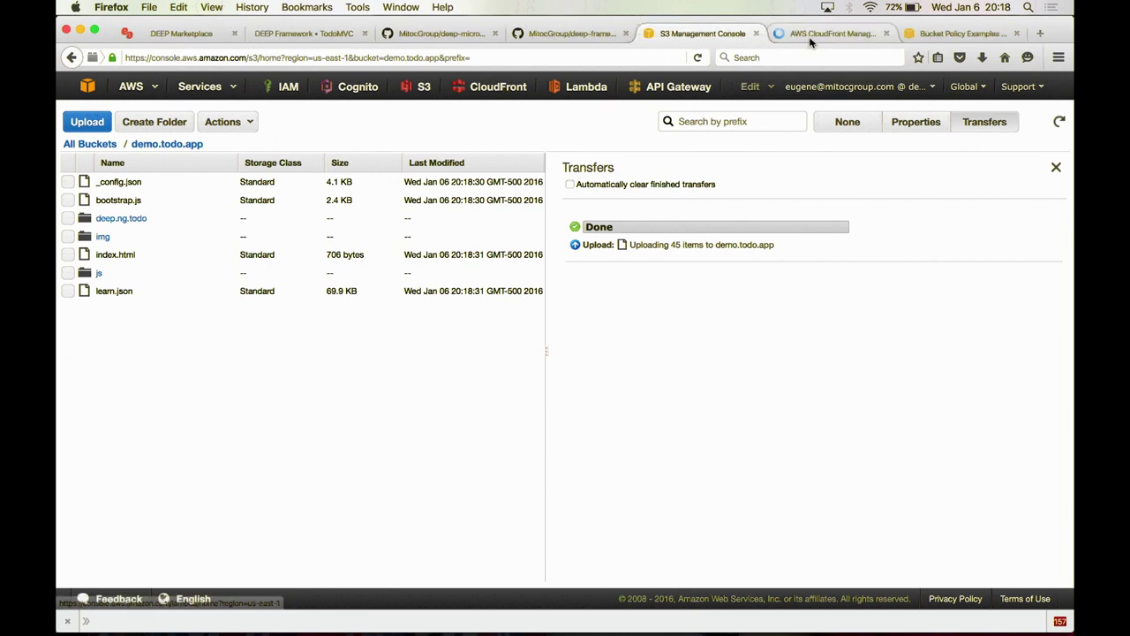
pyautogui.click(811, 33)
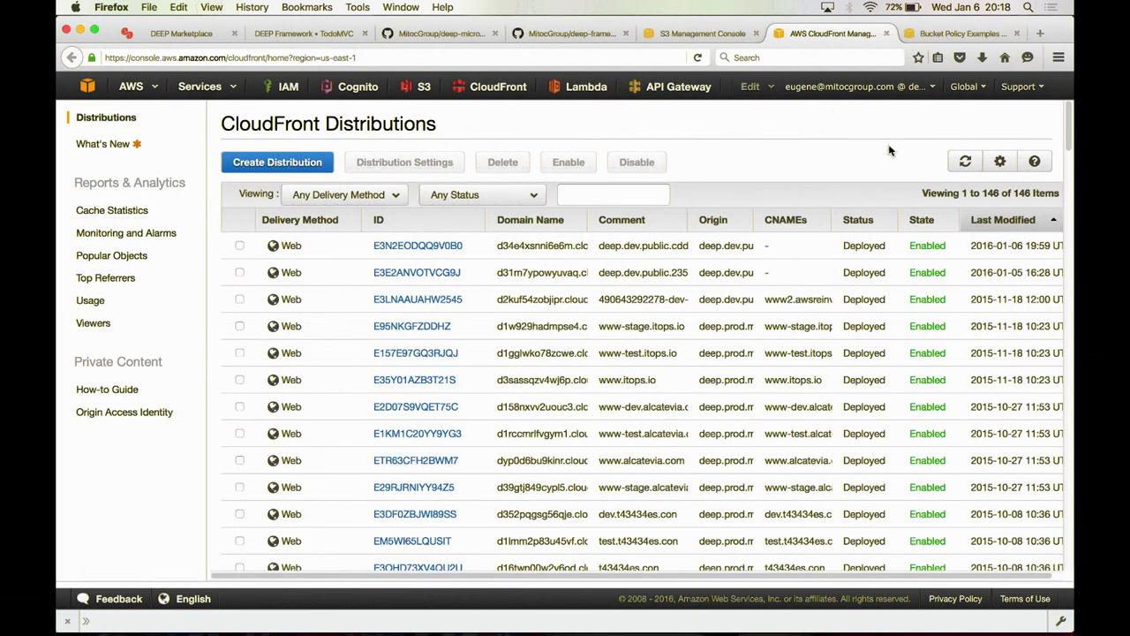
pyautogui.click(311, 164)
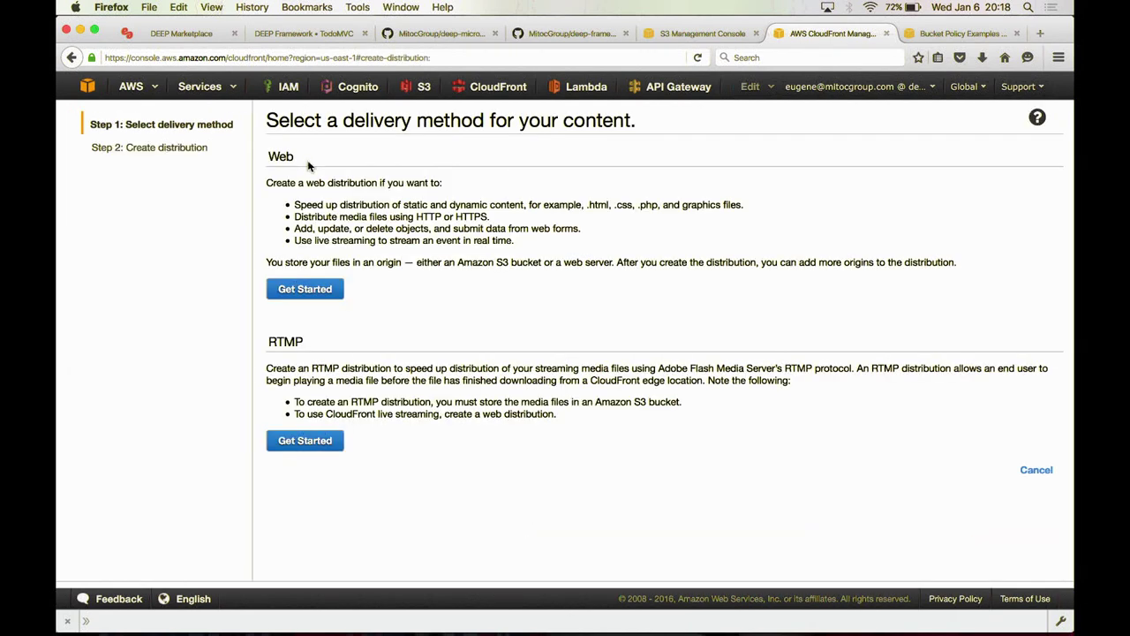
pyautogui.click(317, 290)
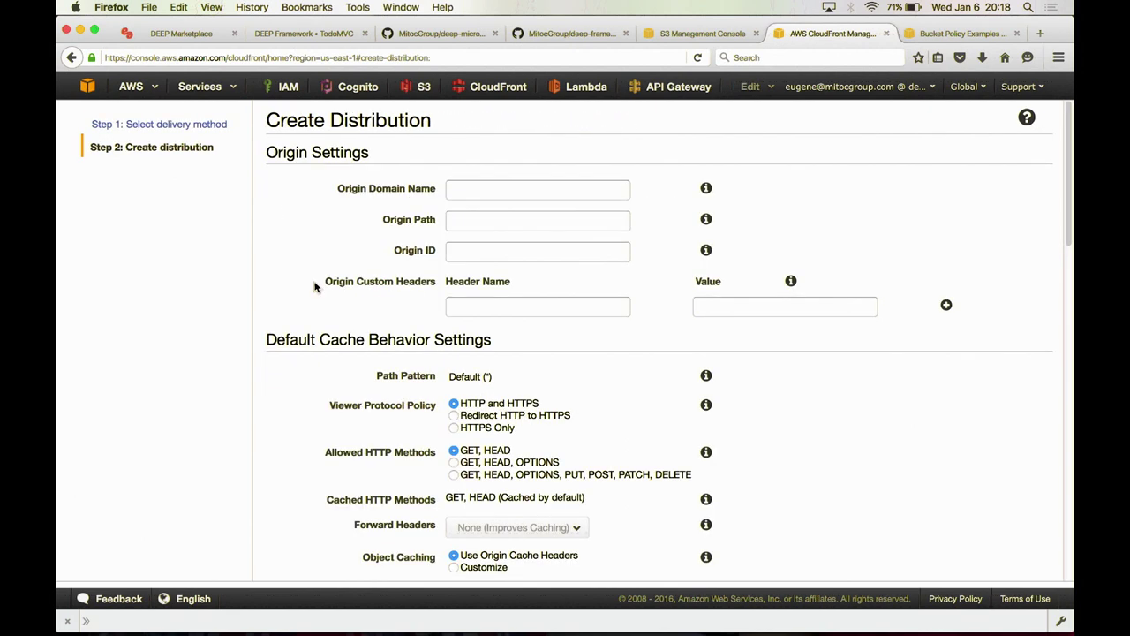
# - Set the distribution's origin domain name to the static website endpoint copied from the demo.todo.app bucket, demo.todo.app.s3-website-us-east-1.amazonaws.com
pyautogui.click(482, 188)
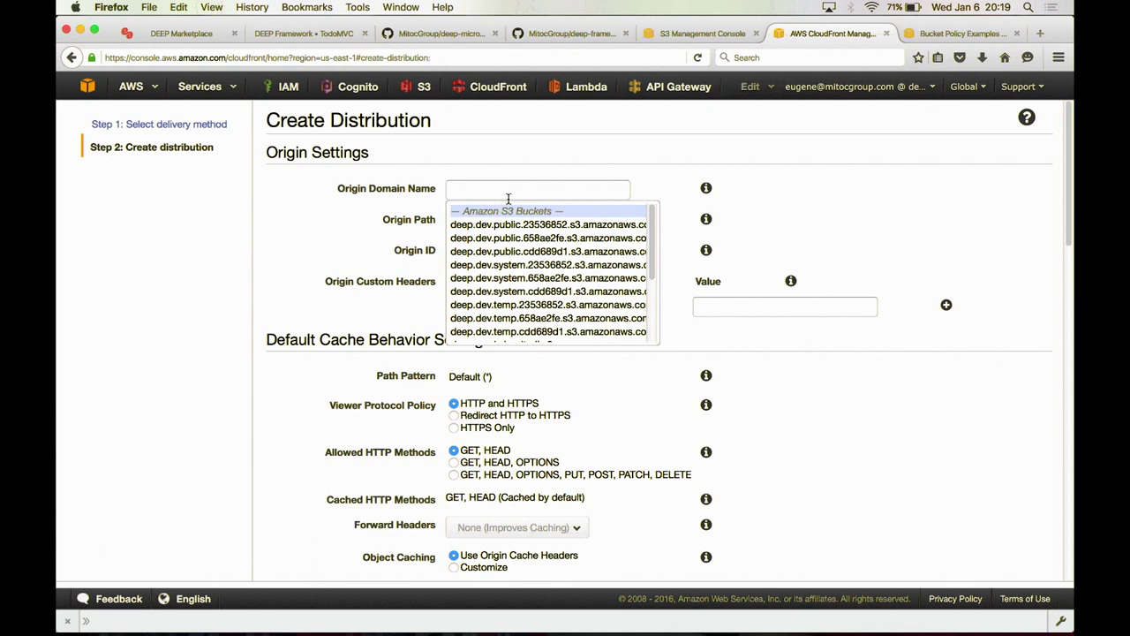
pyautogui.scroll(-2, 521, 272)
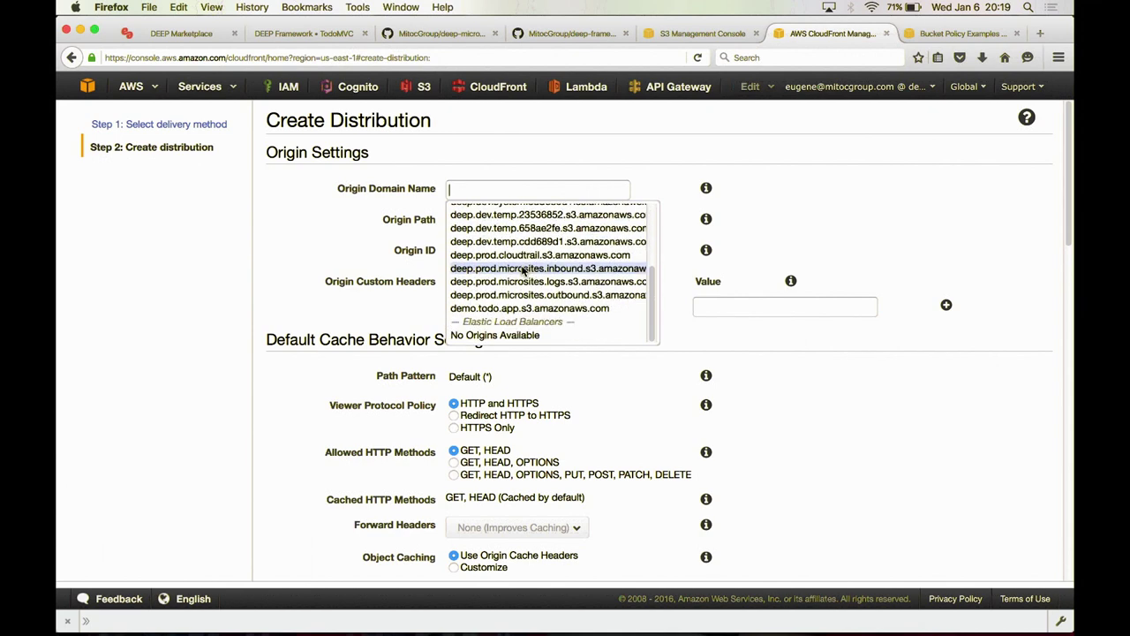
pyautogui.scroll(2, 523, 270)
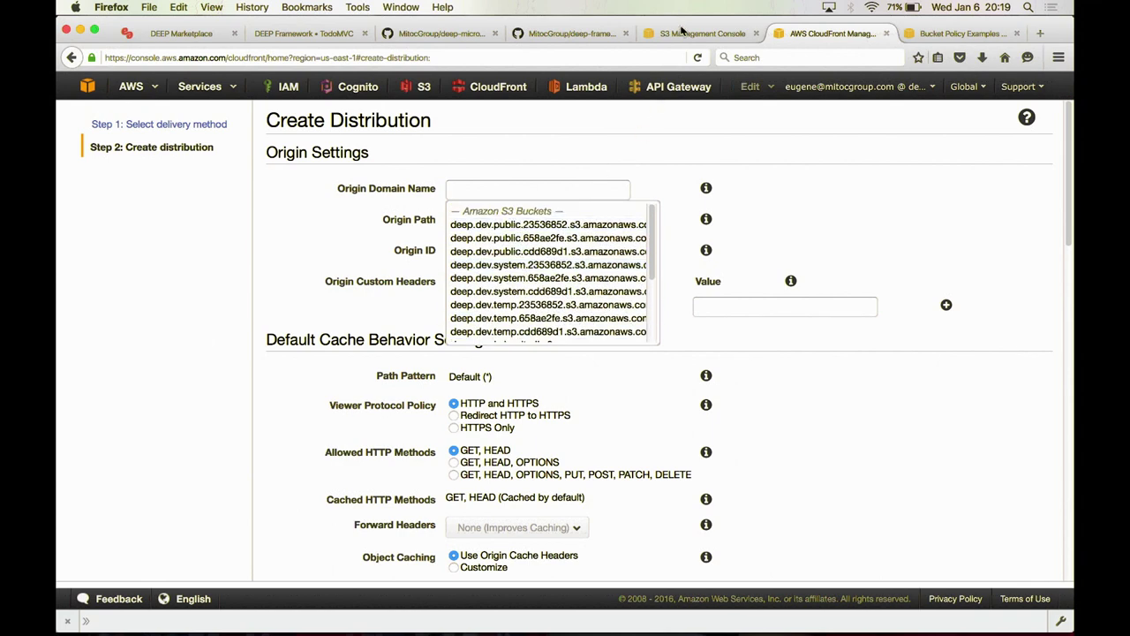
pyautogui.click(681, 32)
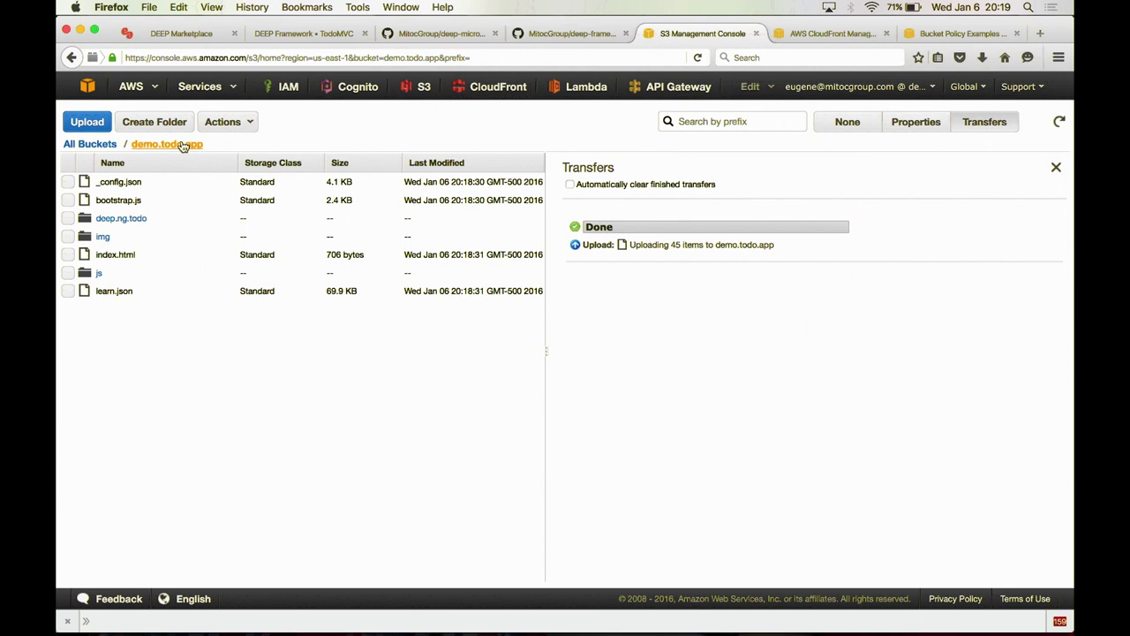
pyautogui.click(903, 122)
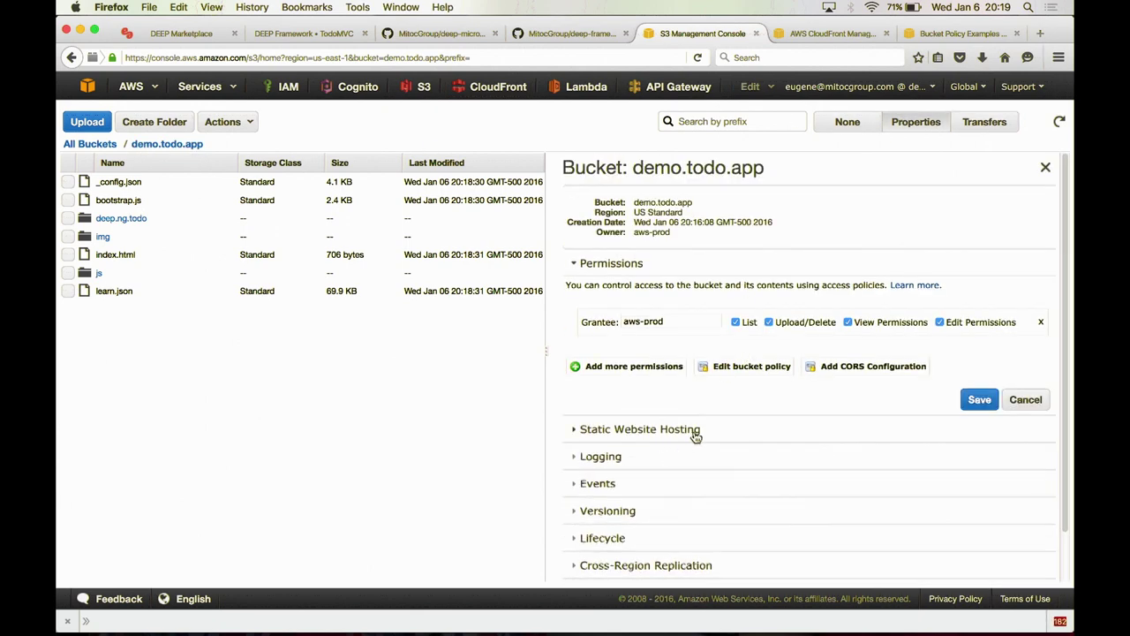
pyautogui.click(696, 436)
pyautogui.moveTo(857, 322); pyautogui.dragTo(615, 315)
pyautogui.press('super+c')
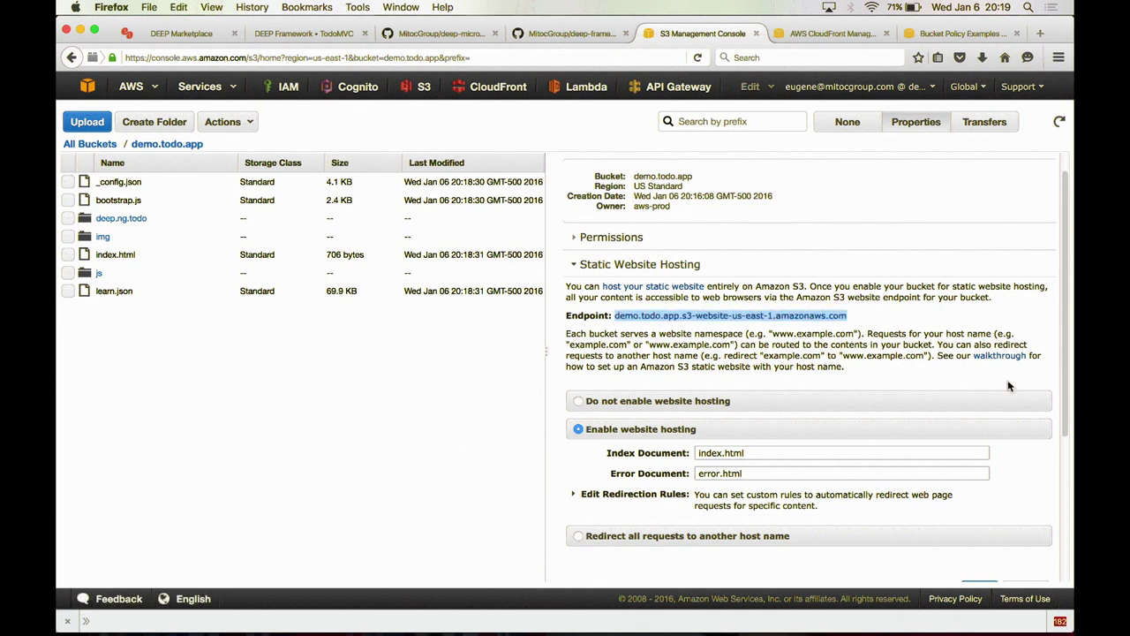
pyautogui.click(825, 34)
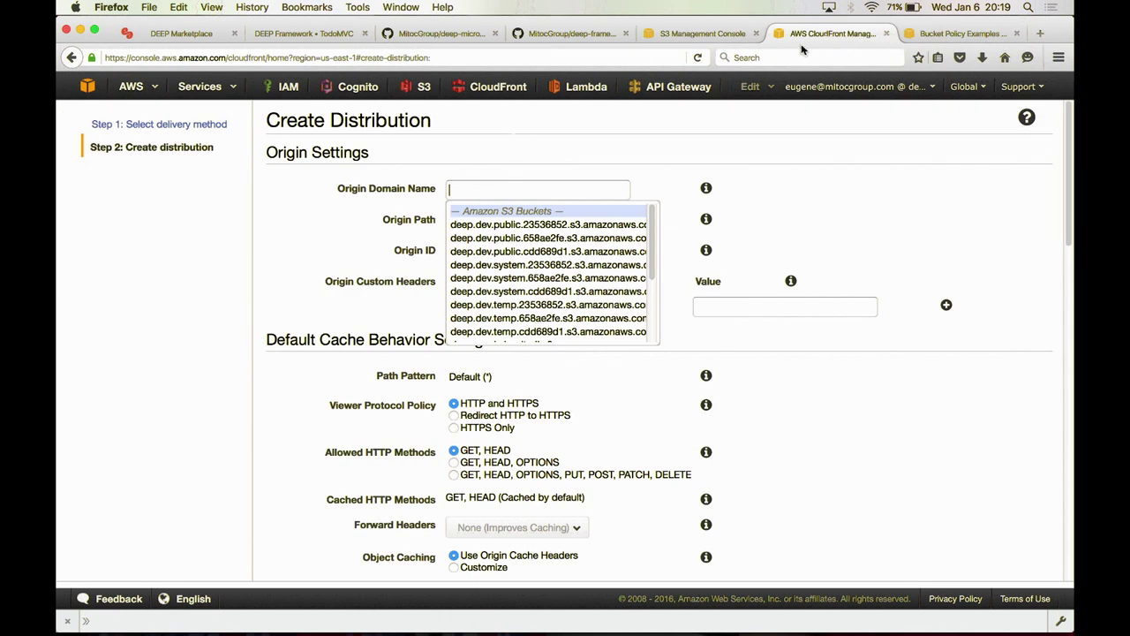
pyautogui.press('super+v')
pyautogui.press('Tab')
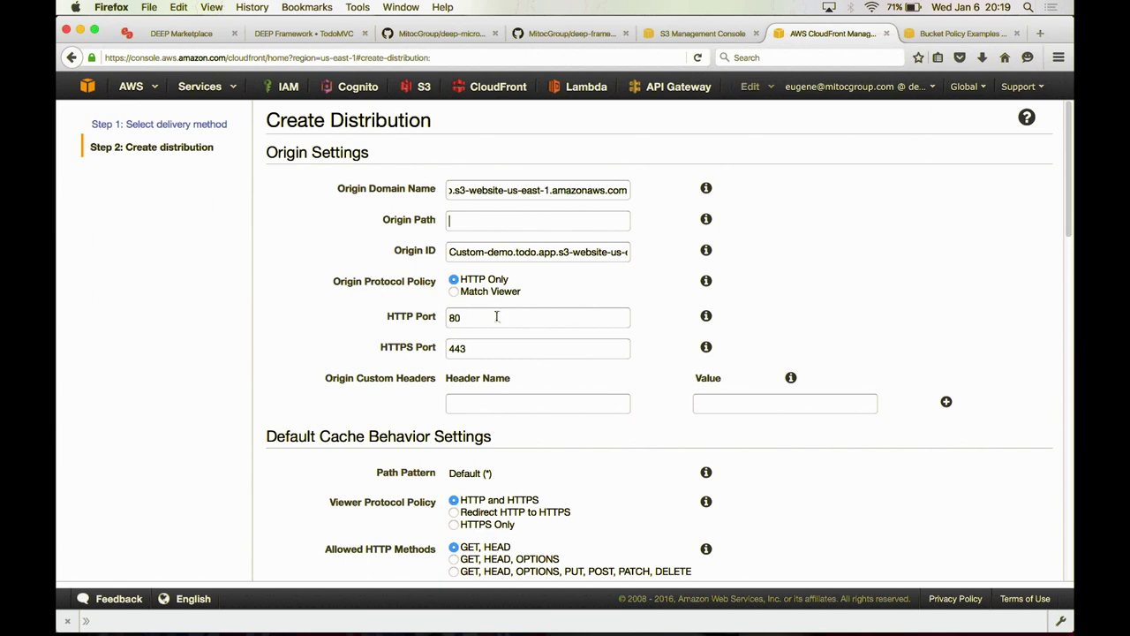
# - Set the distribution's default root object to index.html, keep the other default settings and create the distribution
pyautogui.click(498, 352)
pyautogui.scroll(-3, 498, 353)
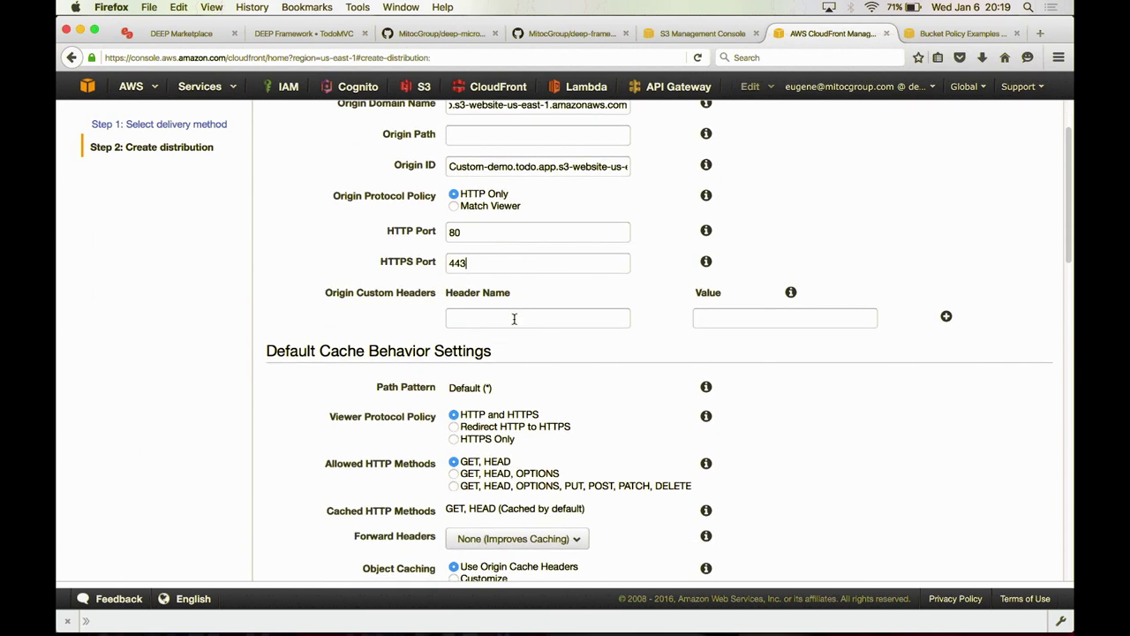
pyautogui.scroll(-5, 514, 318)
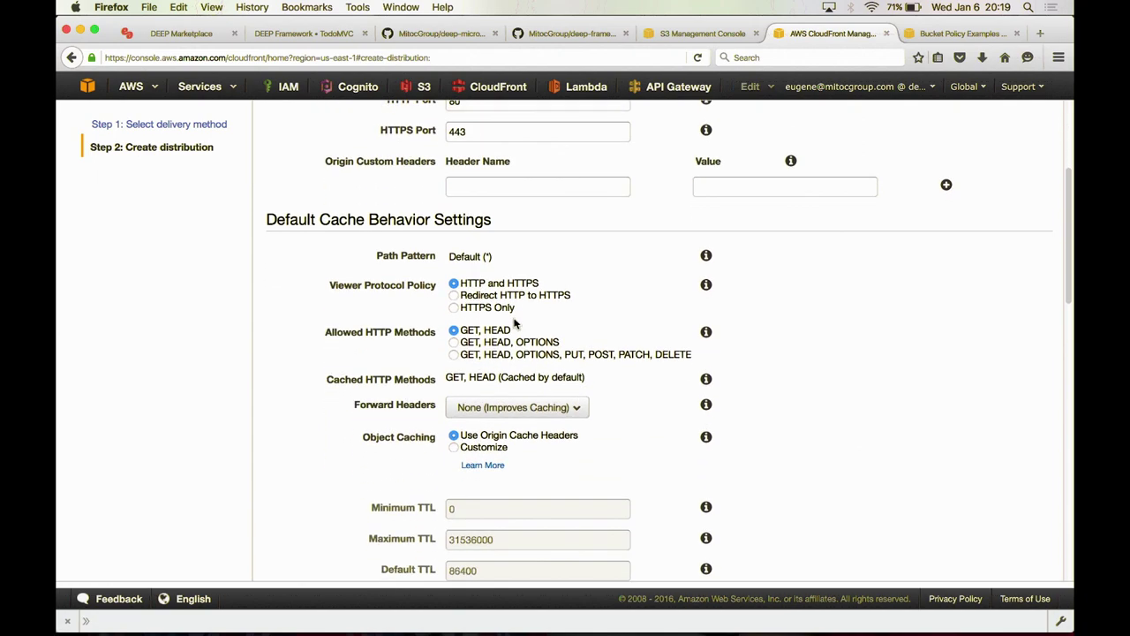
pyautogui.scroll(-1, 515, 324)
pyautogui.scroll(-3, 517, 340)
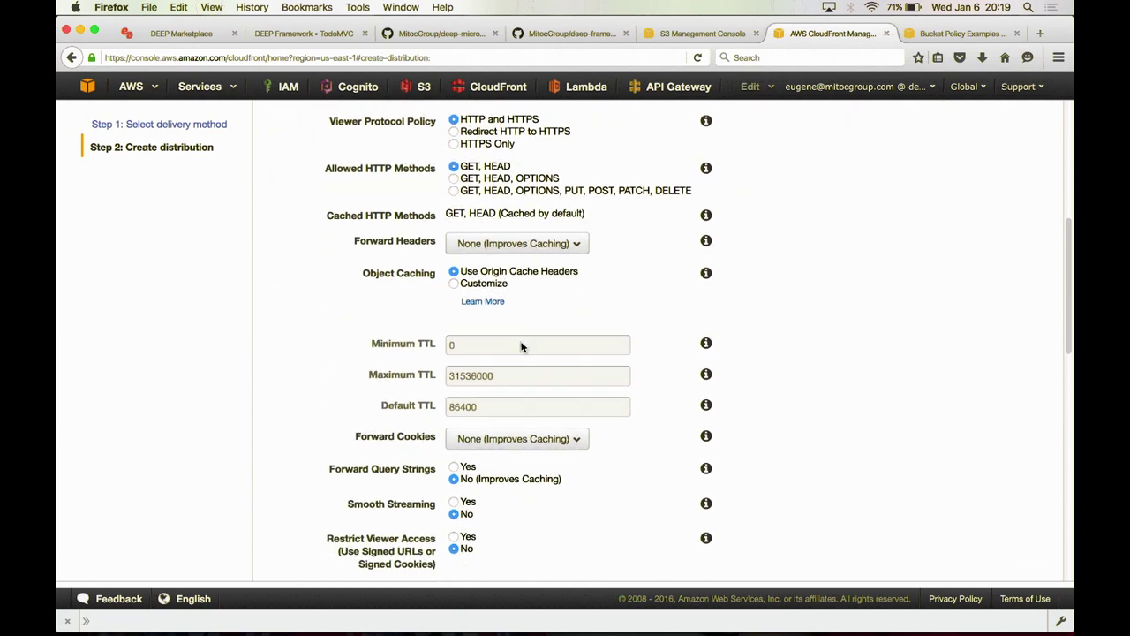
pyautogui.scroll(-5, 554, 319)
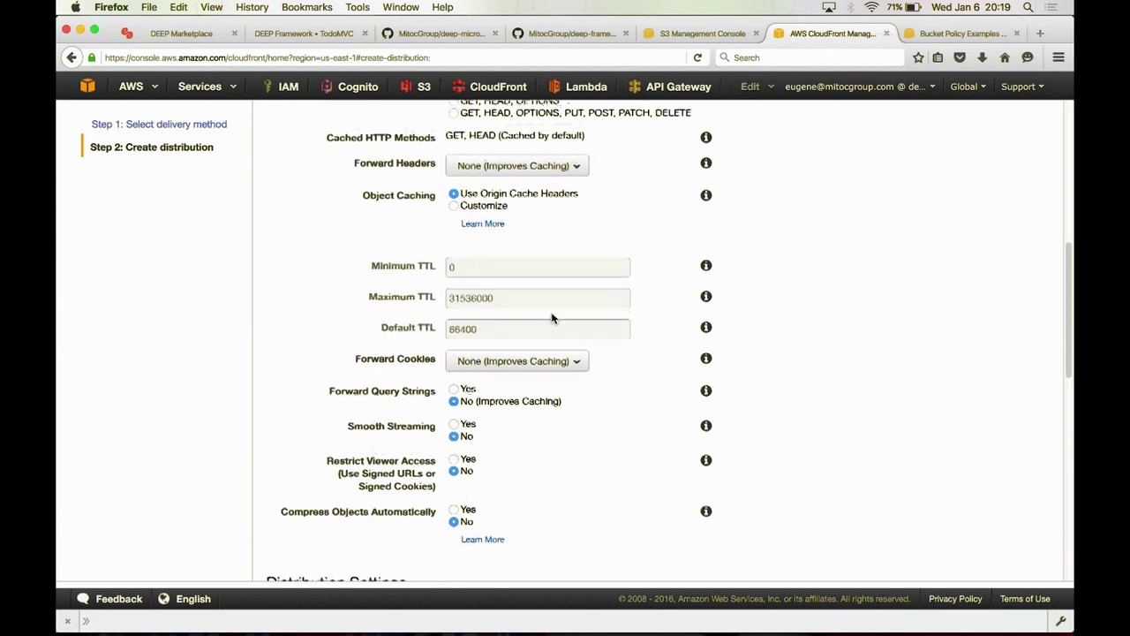
pyautogui.scroll(-6, 553, 320)
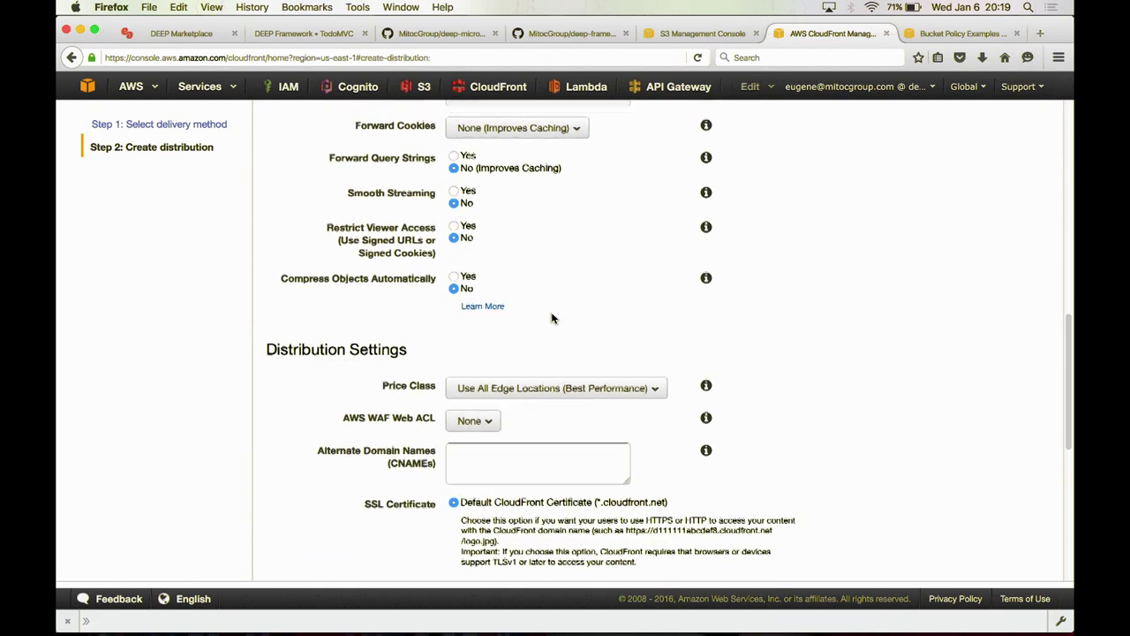
pyautogui.scroll(-1, 552, 318)
pyautogui.scroll(8, 552, 317)
pyautogui.scroll(-6, 552, 318)
pyautogui.scroll(-10, 552, 318)
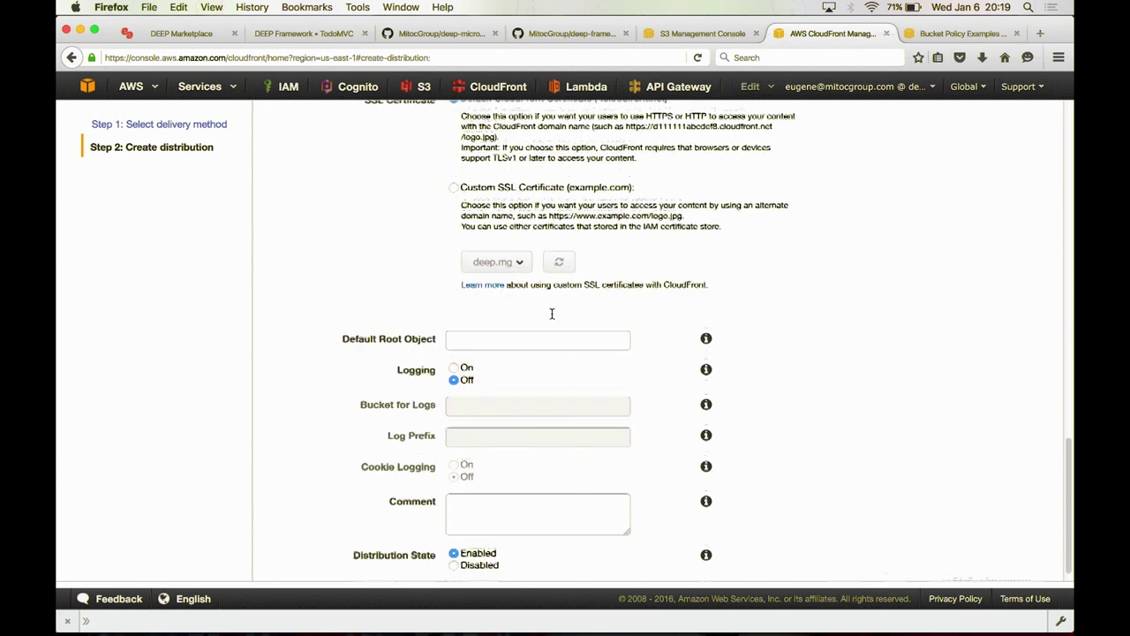
pyautogui.write('index.html')
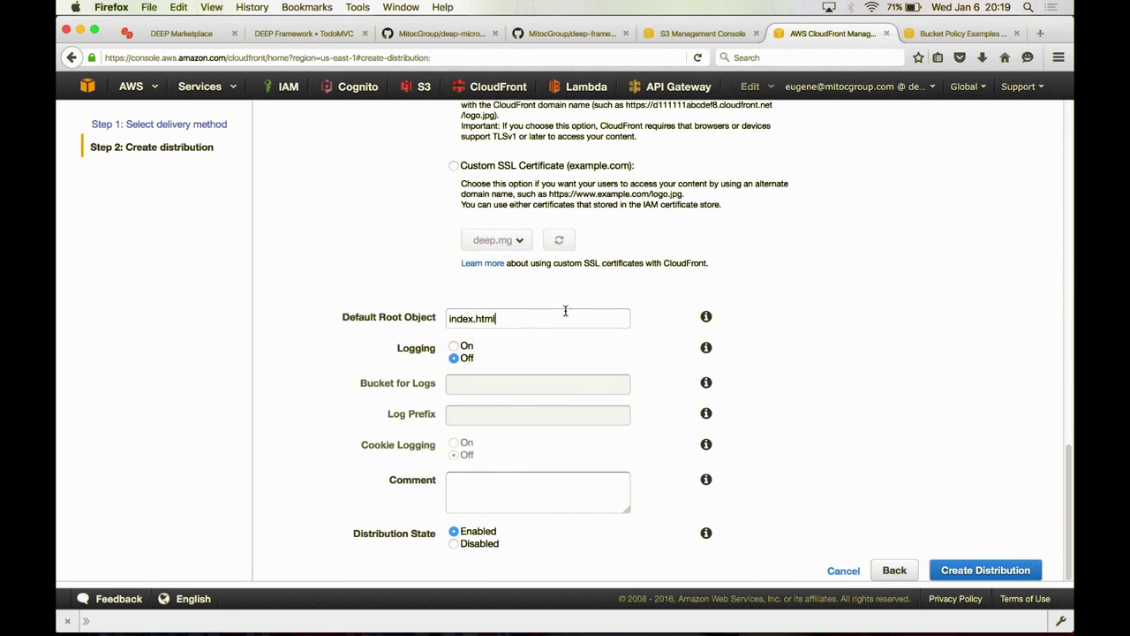
pyautogui.click(974, 569)
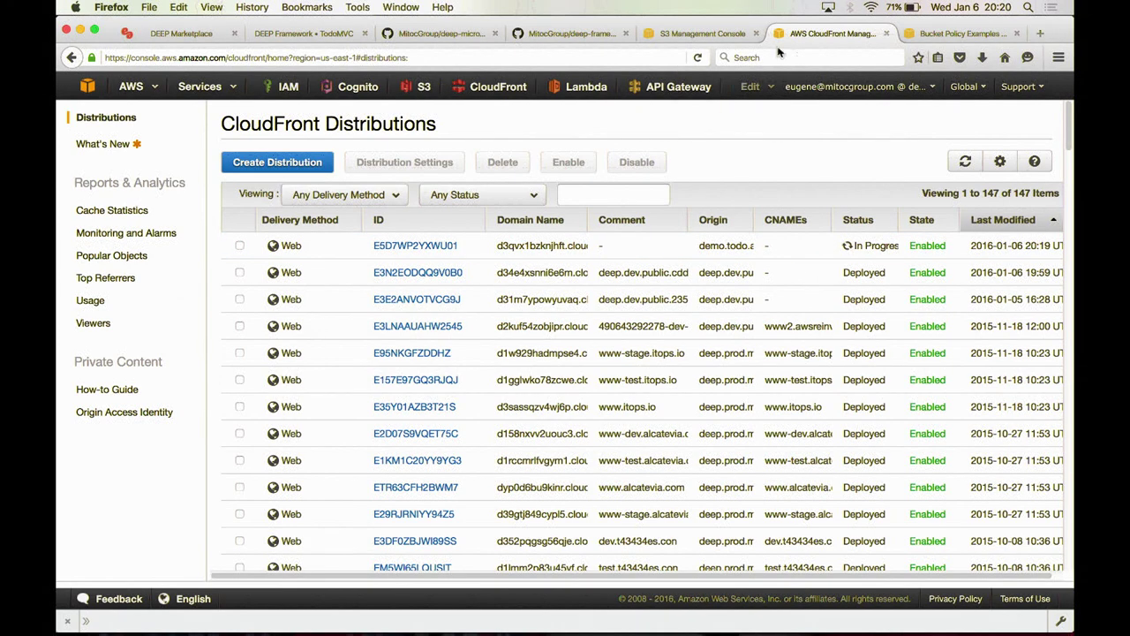
# - Open Lambda in the S3 console's browser tab and start a new function without using a blueprint
pyautogui.click(706, 35)
pyautogui.click(578, 88)
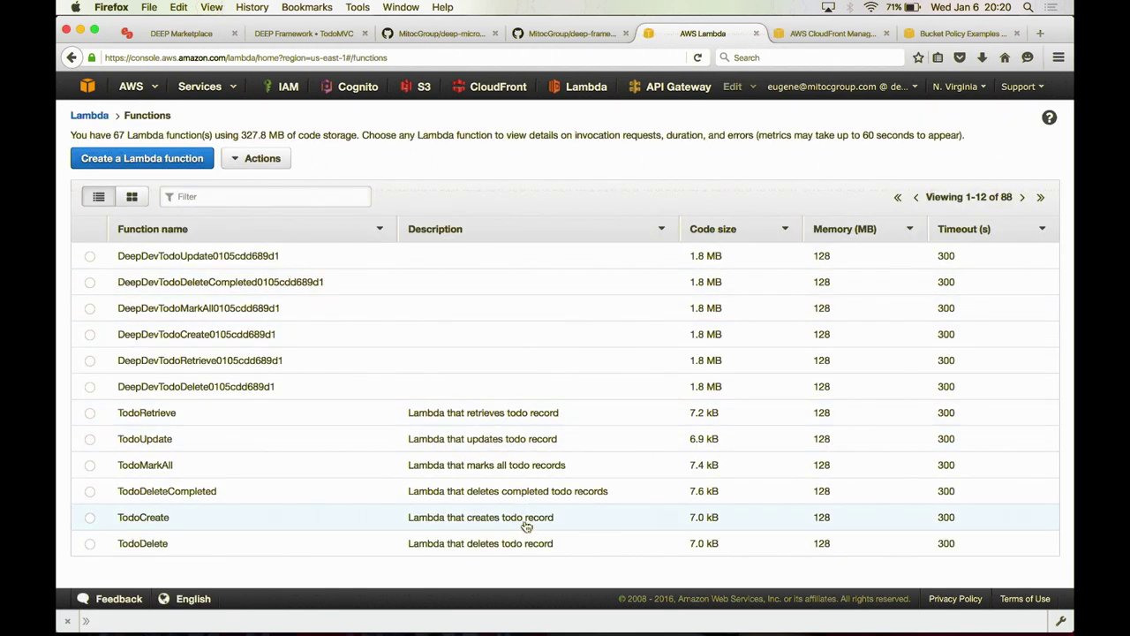
pyautogui.click(164, 164)
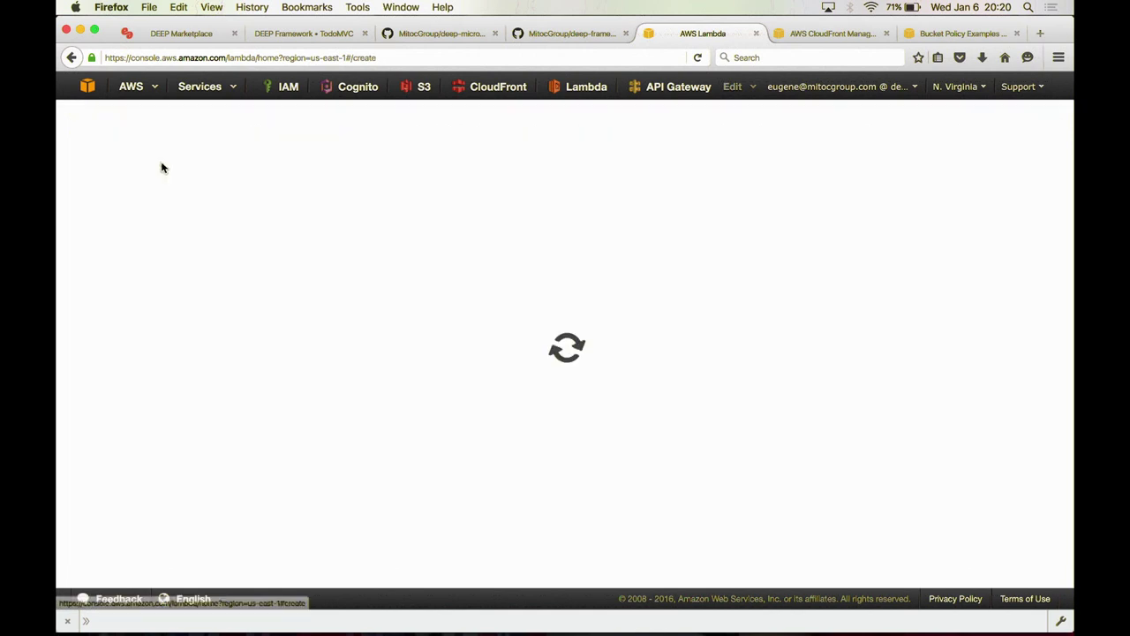
pyautogui.scroll(-2, 944, 366)
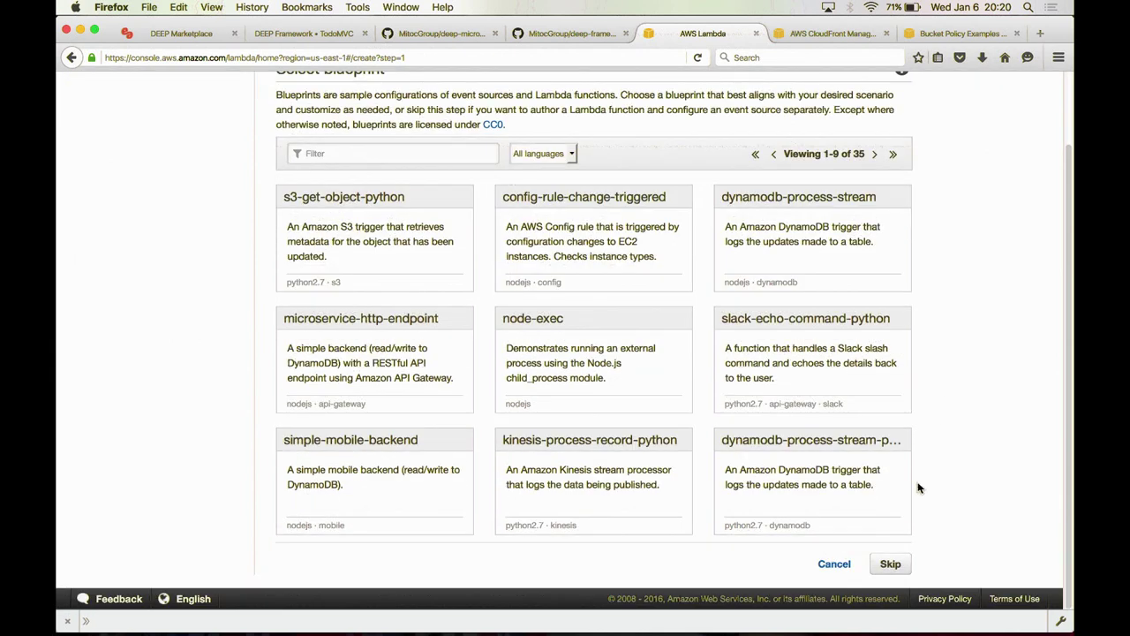
pyautogui.click(889, 564)
# - Name the new Lambda function TodoRetrive and describe it as "Lambda that retrieves records from DynamoDB"
pyautogui.click(591, 198)
pyautogui.write('Todo')
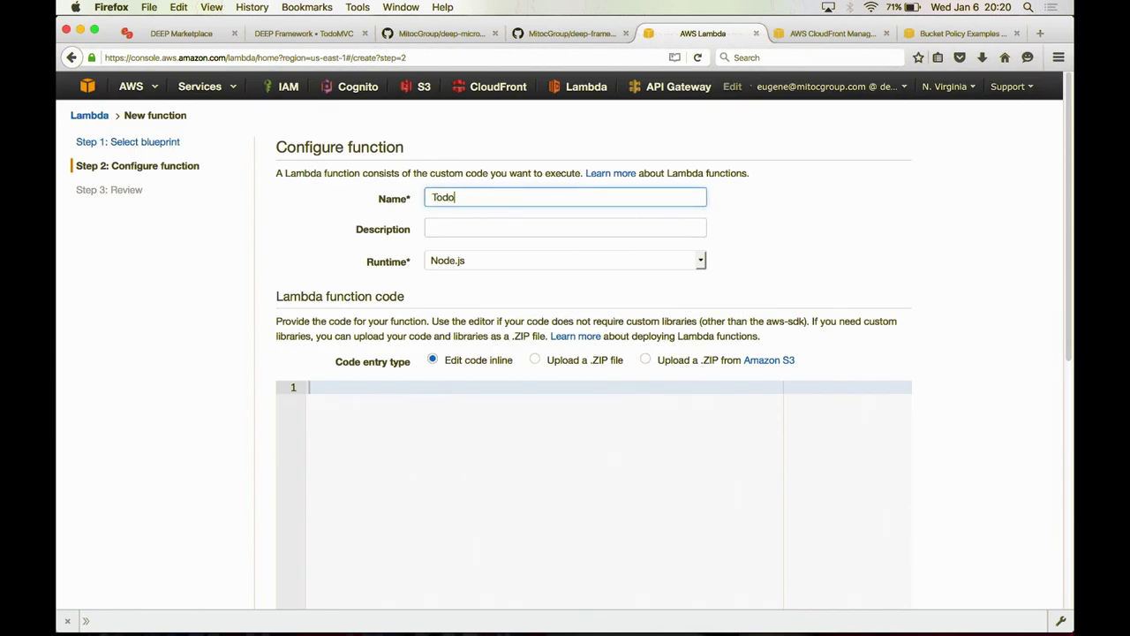
pyautogui.write('Retrive')
pyautogui.click(506, 225)
pyautogui.write('Lambda that retrieves dy')
pyautogui.press('BackSpace')
pyautogui.press('BackSpace')
pyautogui.write('records')
pyautogui.press('BackSpace')
pyautogui.press('BackSpace')
pyautogui.press('BackSpace')
pyautogui.write('rds from Dy')
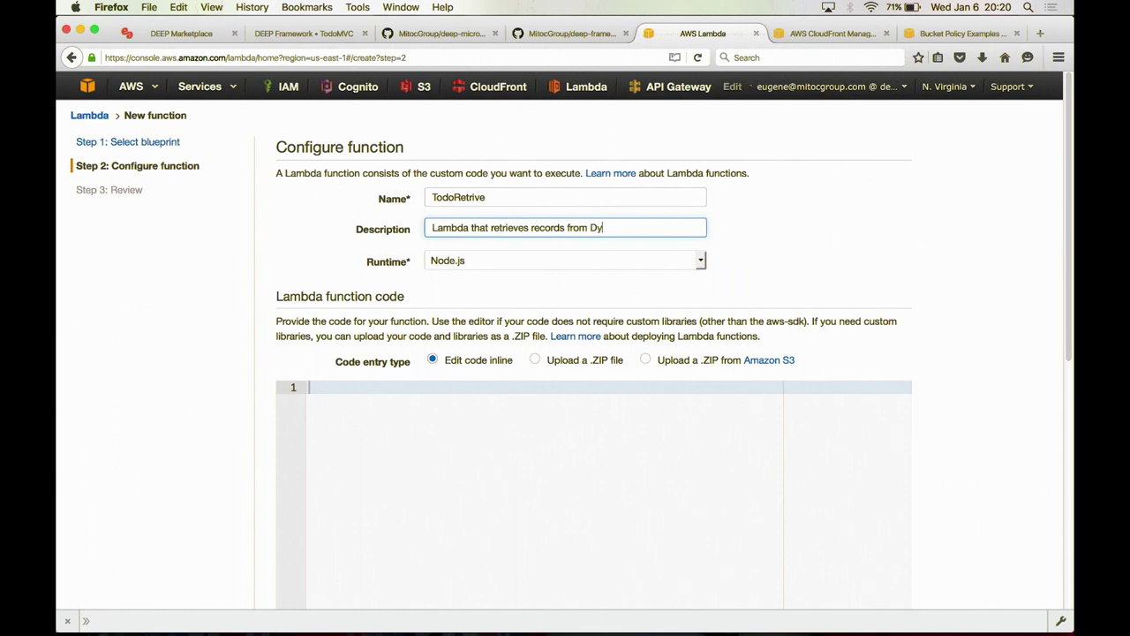
pyautogui.write('namoDB')
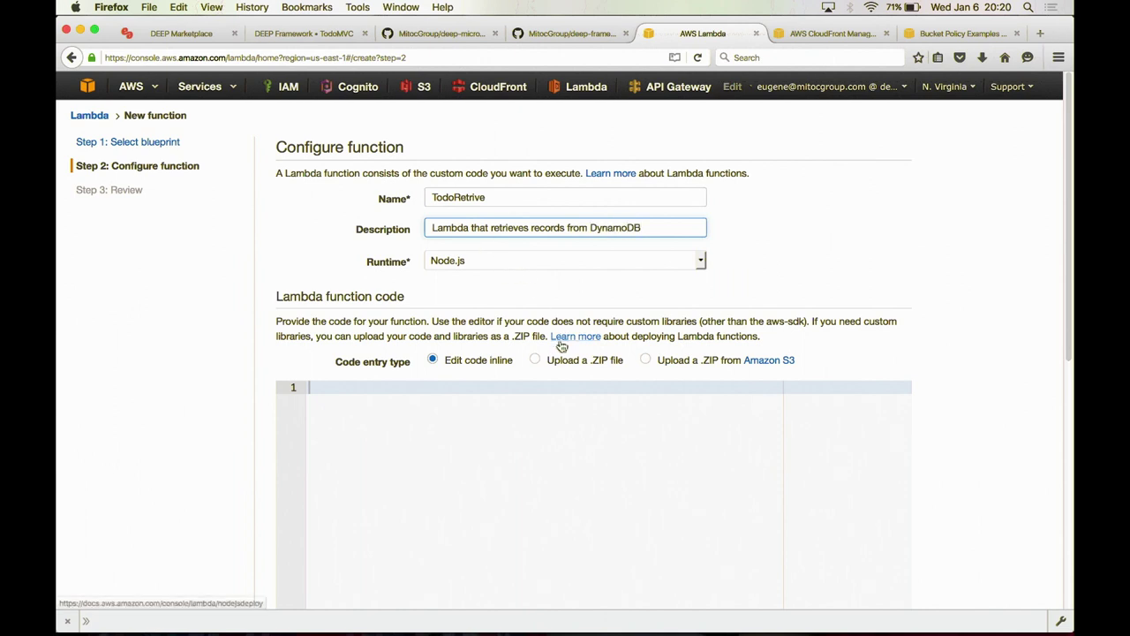
# - Switch the function's code entry type to a .ZIP upload and choose TodoRetrieve.zip from the aws-app-backend folder
pyautogui.click(536, 360)
pyautogui.click(471, 420)
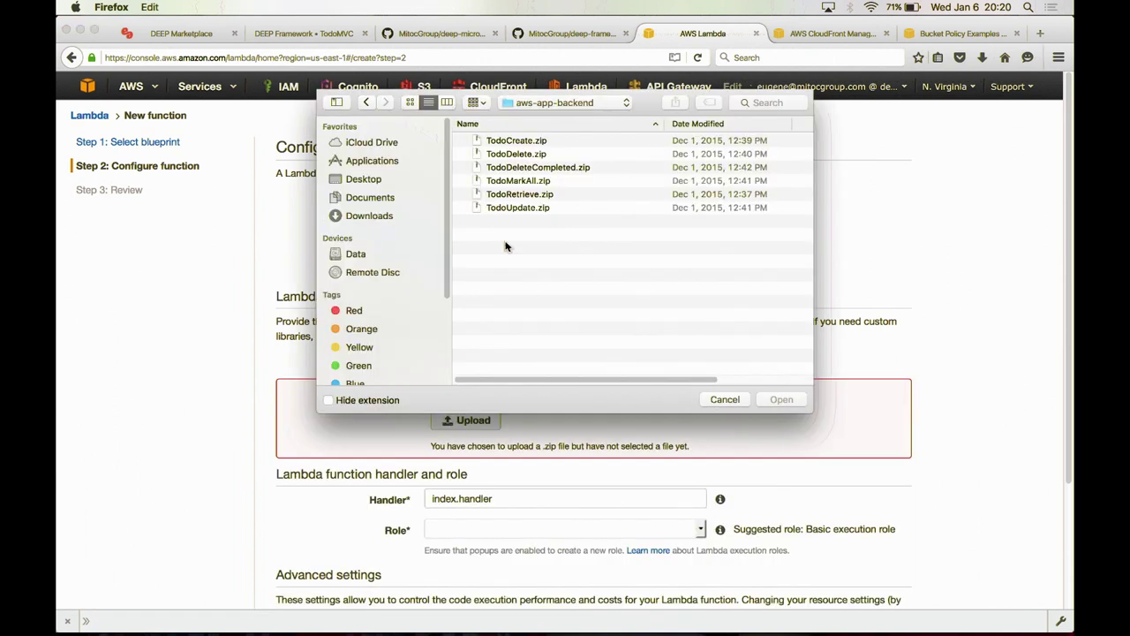
pyautogui.click(530, 196)
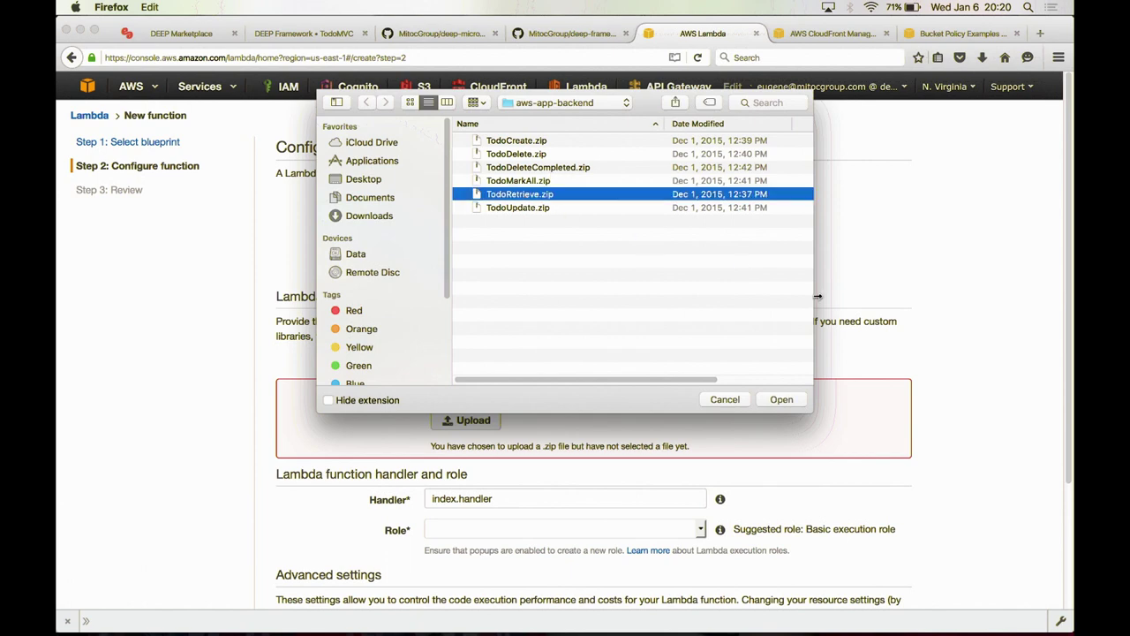
pyautogui.click(779, 400)
# - Assign the existing demo-lambda-dynamodb role to the function
pyautogui.scroll(-3, 936, 385)
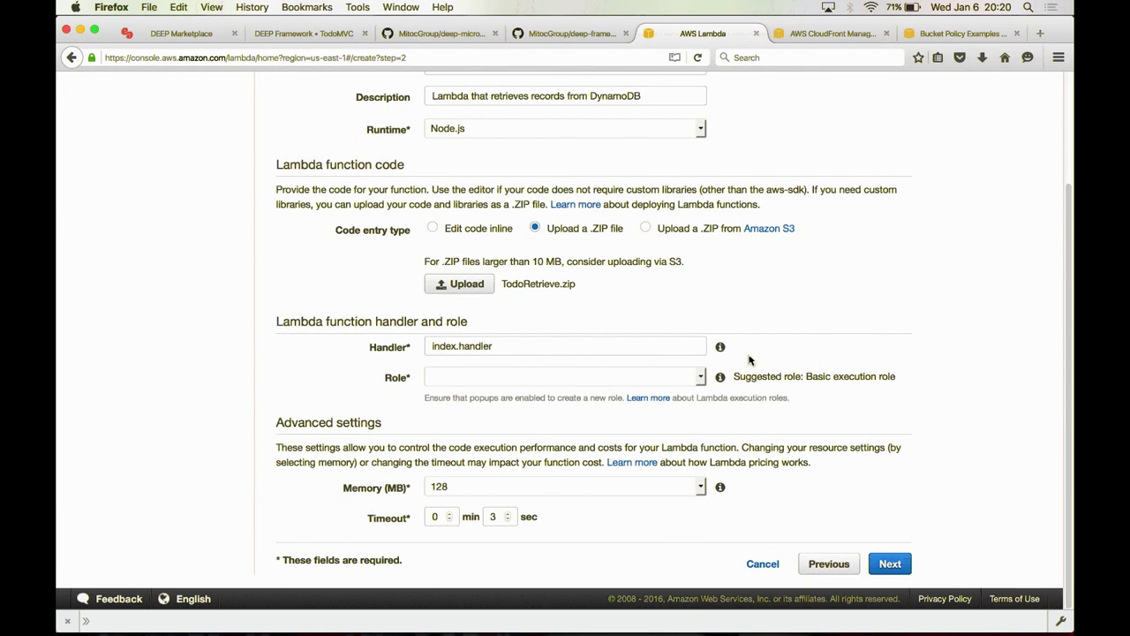
pyautogui.click(684, 377)
pyautogui.scroll(-2, 641, 335)
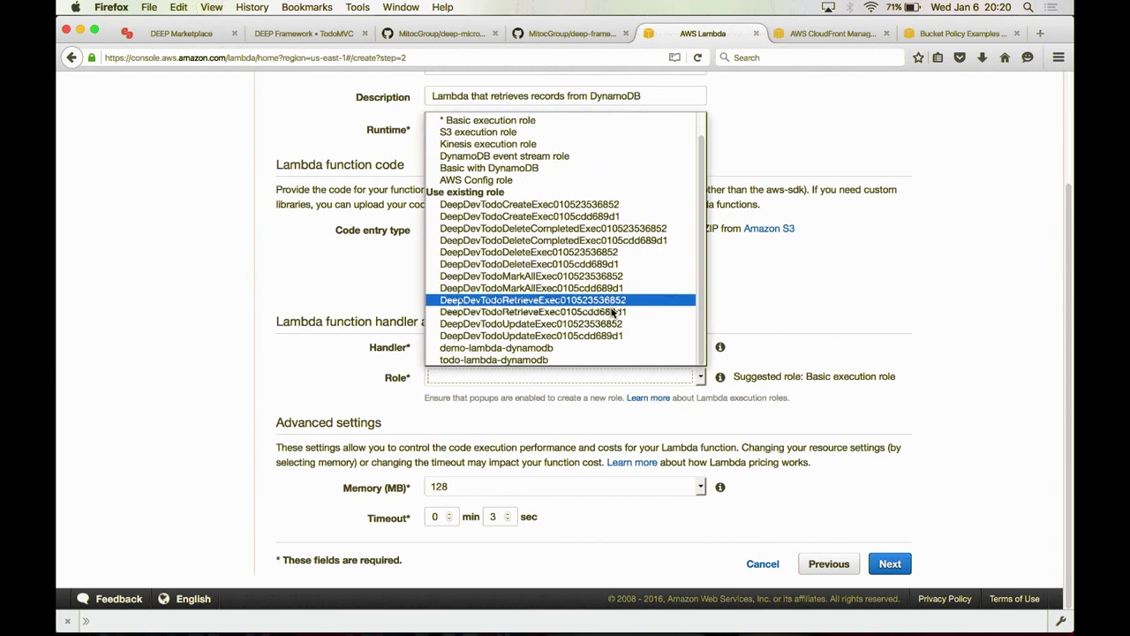
pyautogui.click(588, 350)
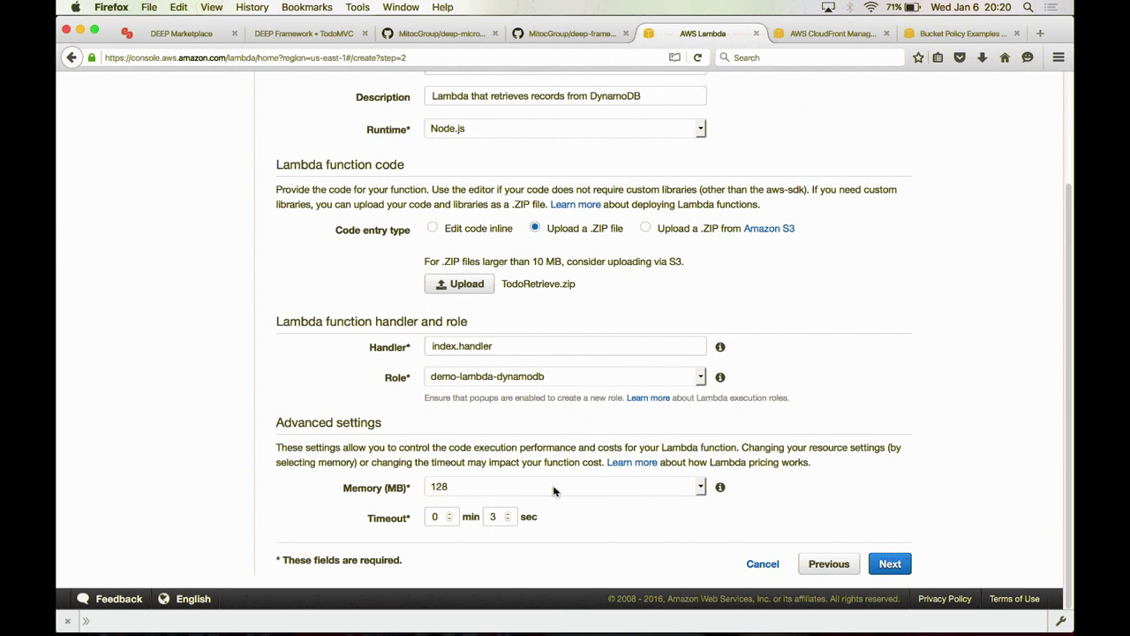
# - Set the function's timeout to 5 minutes and create the function
pyautogui.click(437, 518)
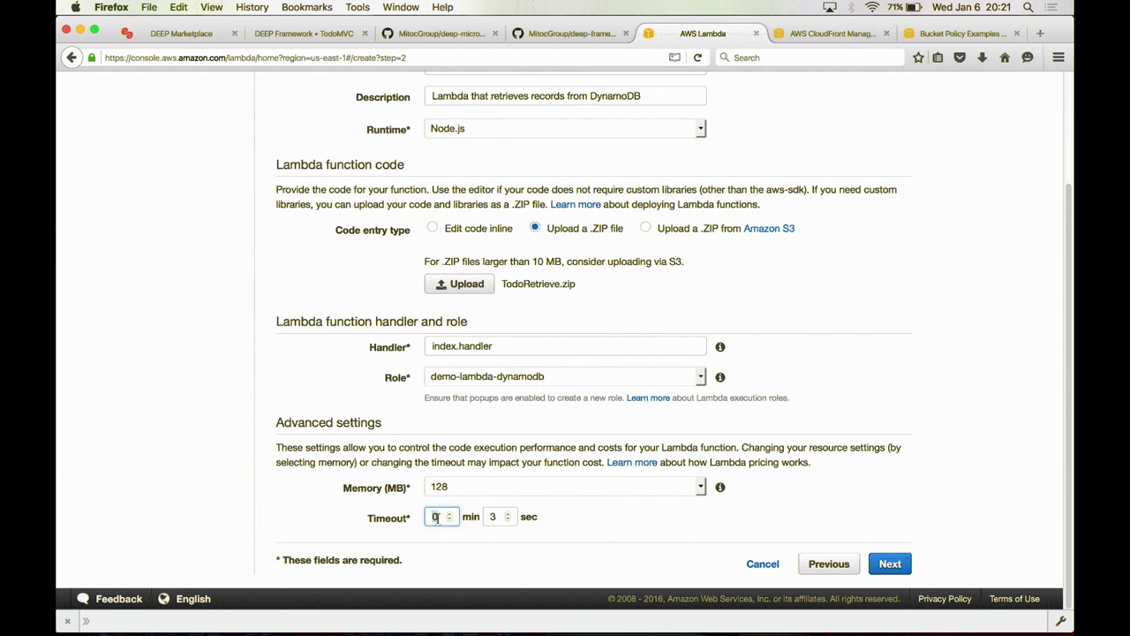
pyautogui.write('5')
pyautogui.click(792, 499)
pyautogui.click(891, 564)
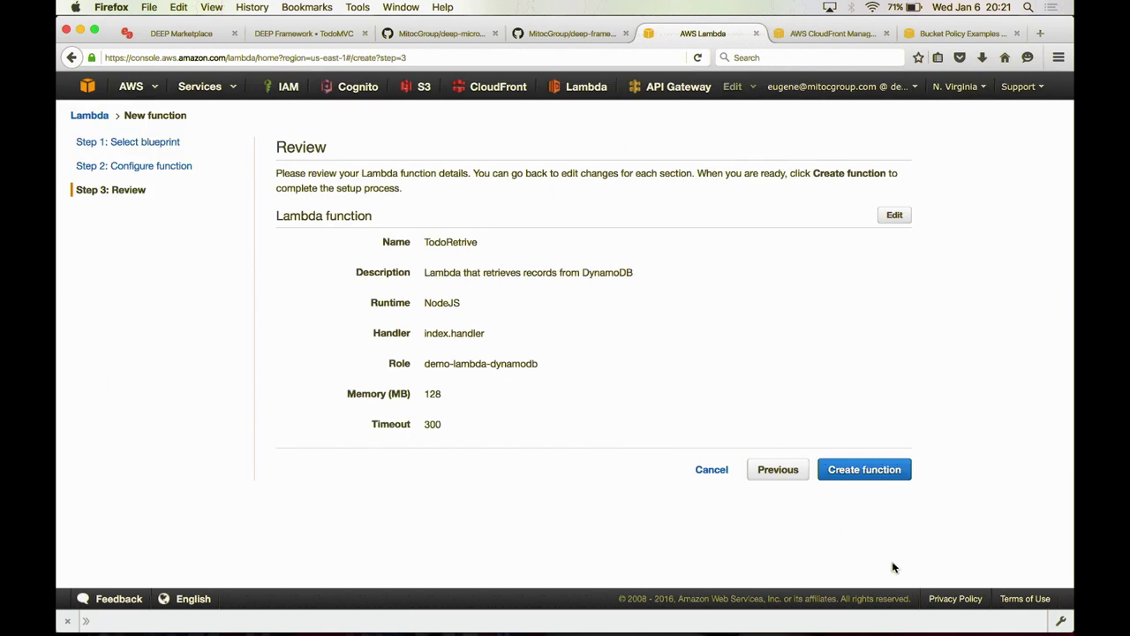
pyautogui.click(858, 468)
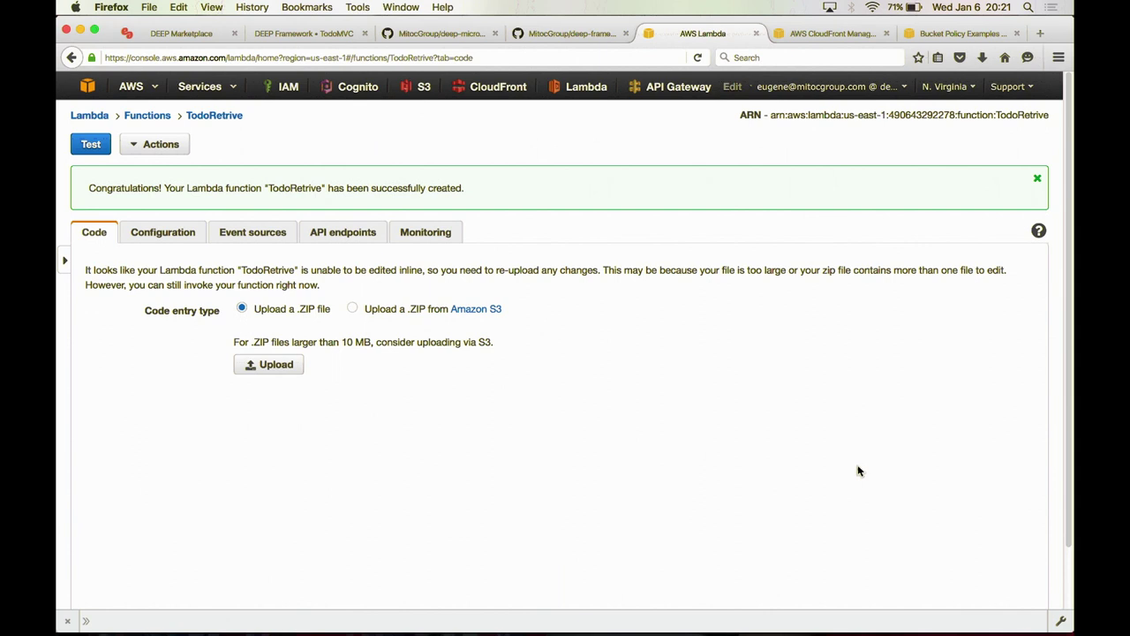
# - Open API Gateway and create a new API named demo-todo-app without cloning an existing one
pyautogui.click(678, 88)
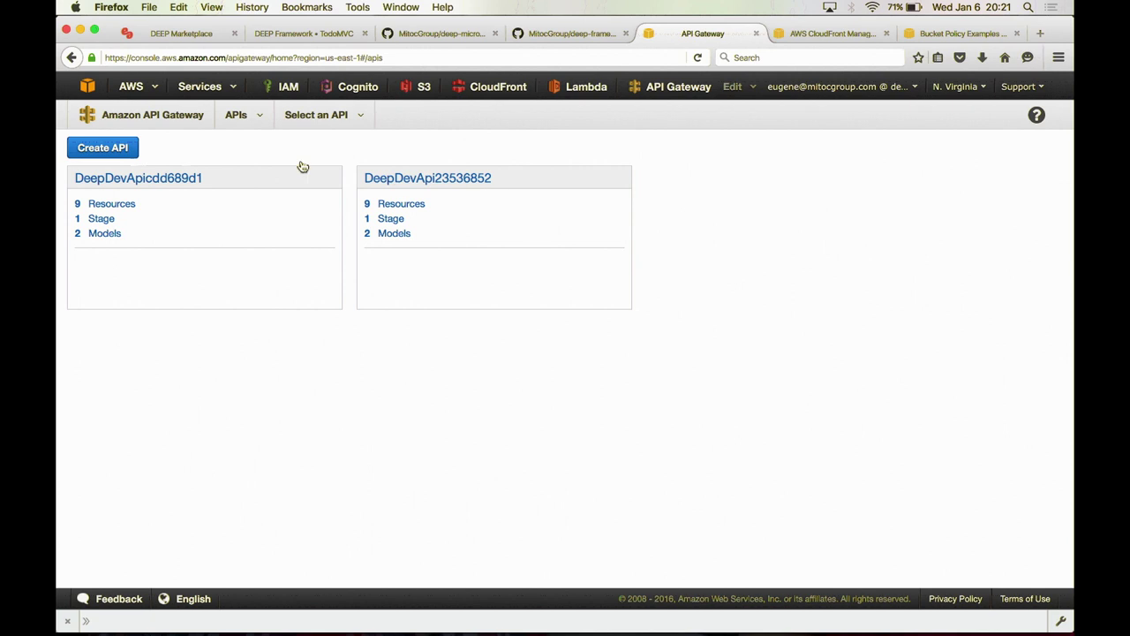
pyautogui.click(104, 148)
pyautogui.click(313, 214)
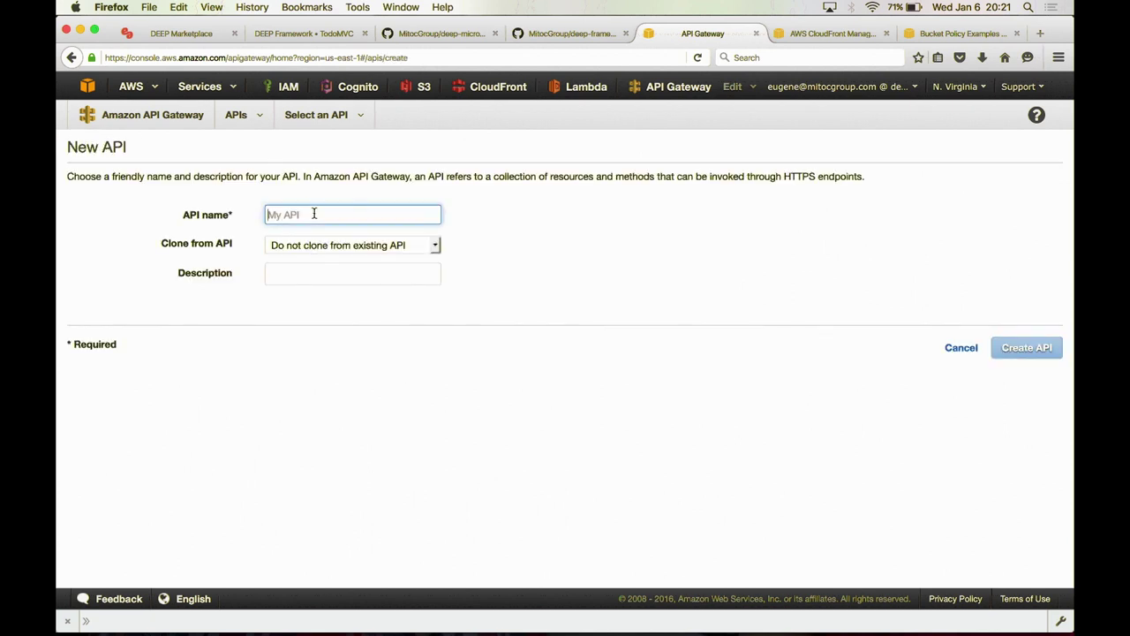
pyautogui.write('demo-todo-app')
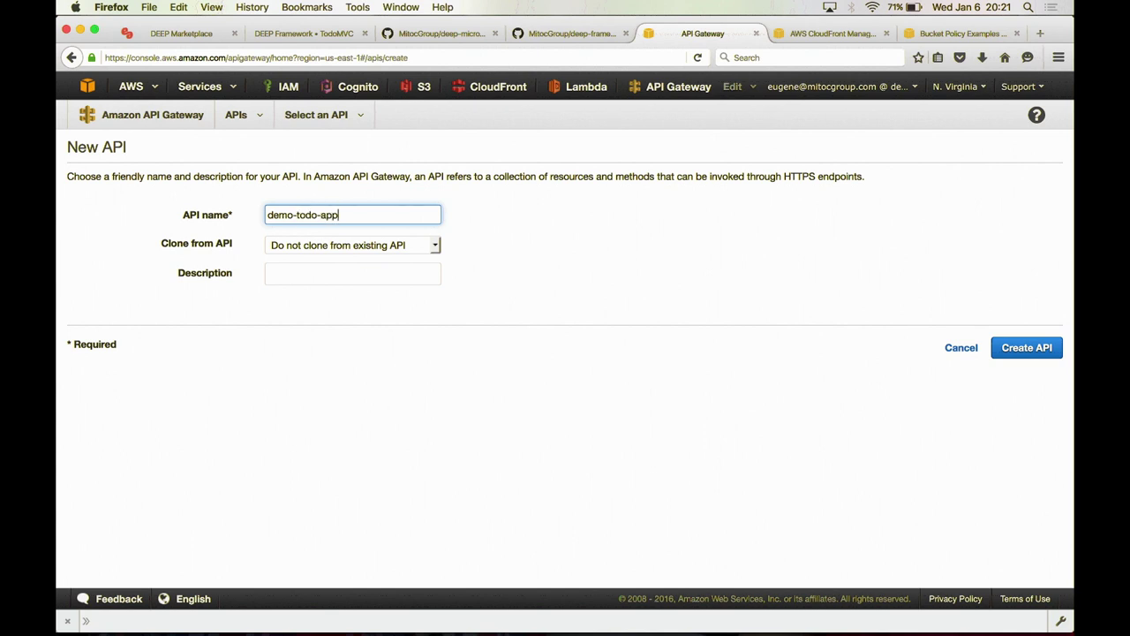
pyautogui.click(306, 272)
pyautogui.click(1015, 350)
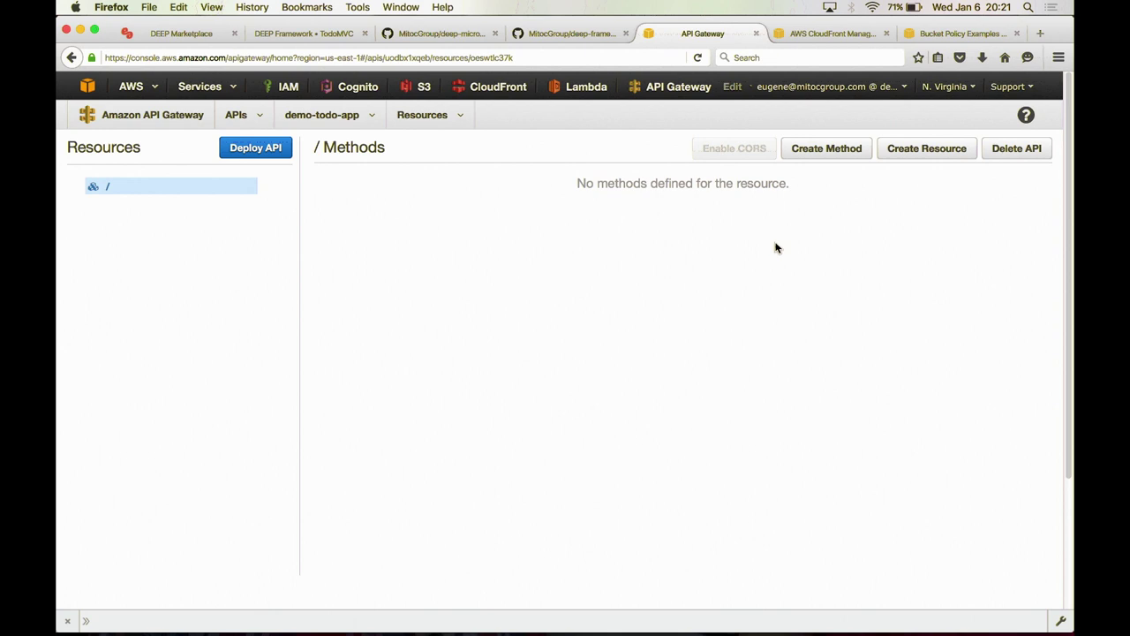
pyautogui.click(830, 150)
pyautogui.click(155, 205)
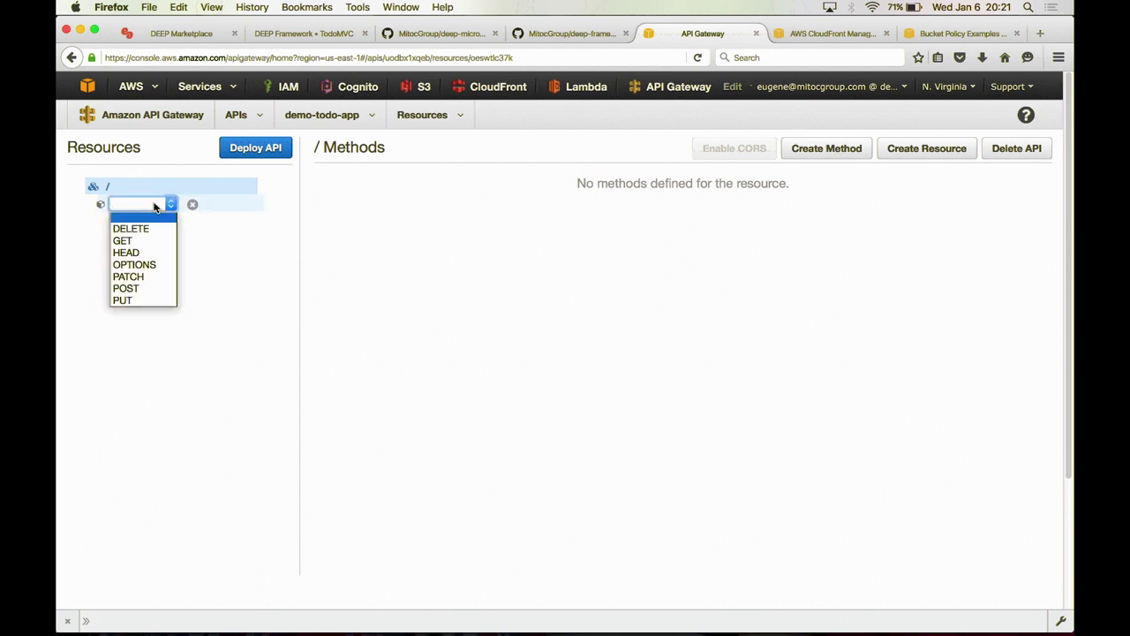
pyautogui.click(205, 219)
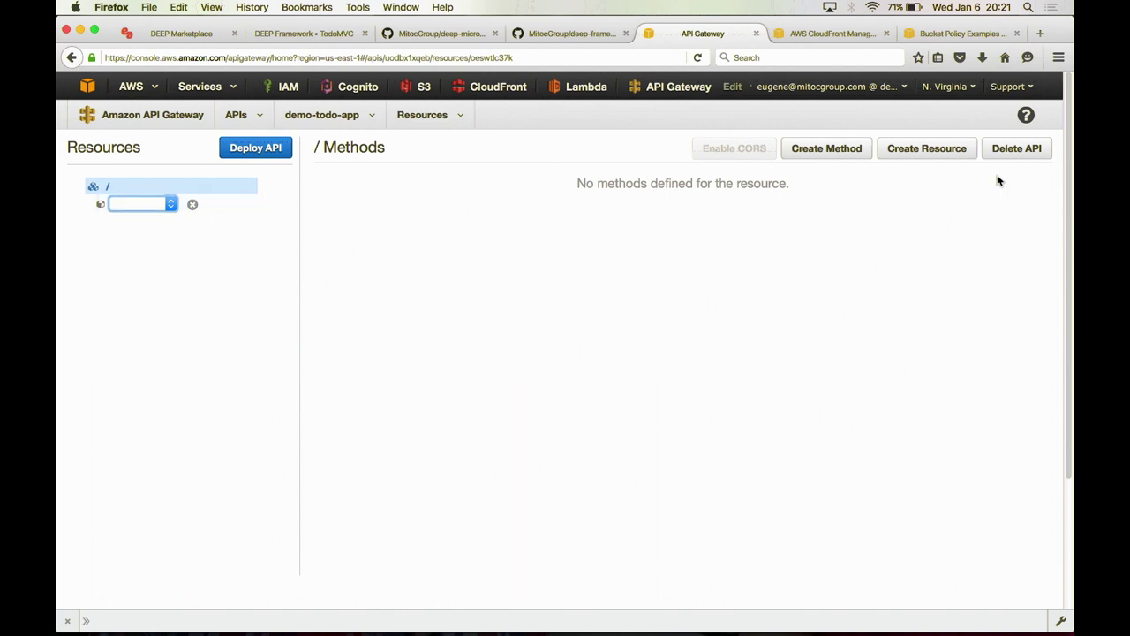
# - Create a child resource named todo under the root of the API
pyautogui.click(954, 150)
pyautogui.click(551, 212)
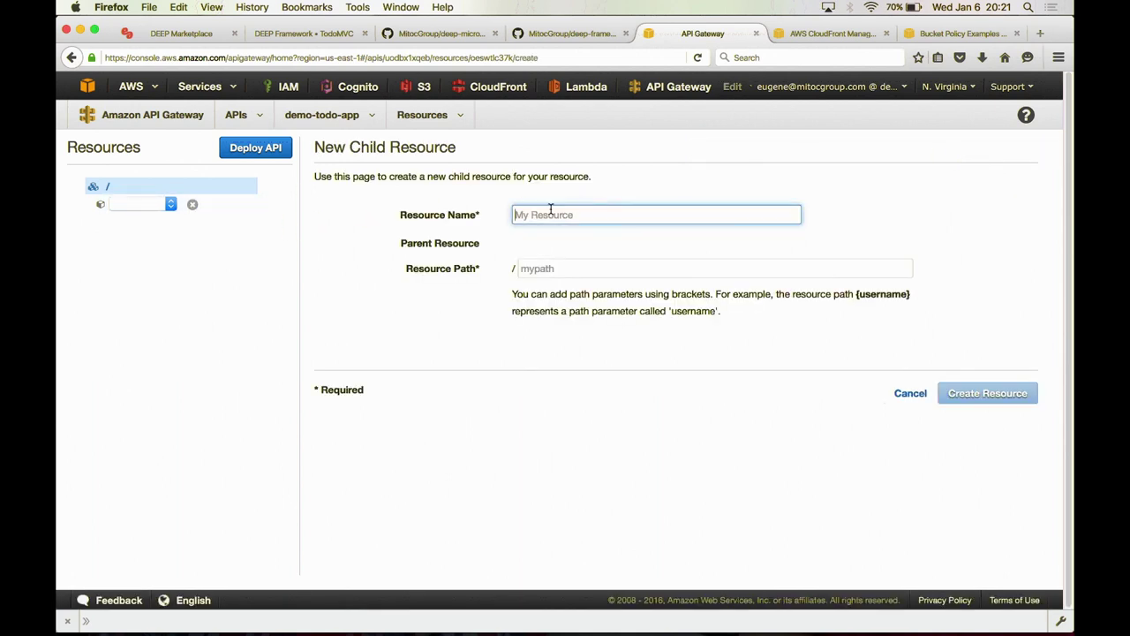
pyautogui.write('todo')
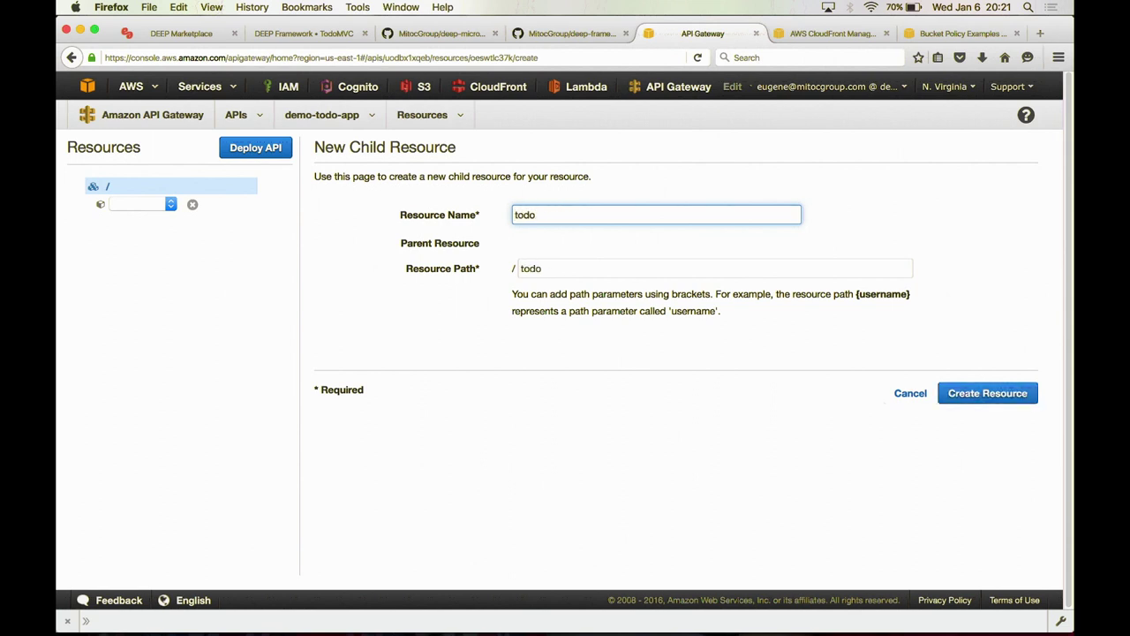
pyautogui.click(978, 398)
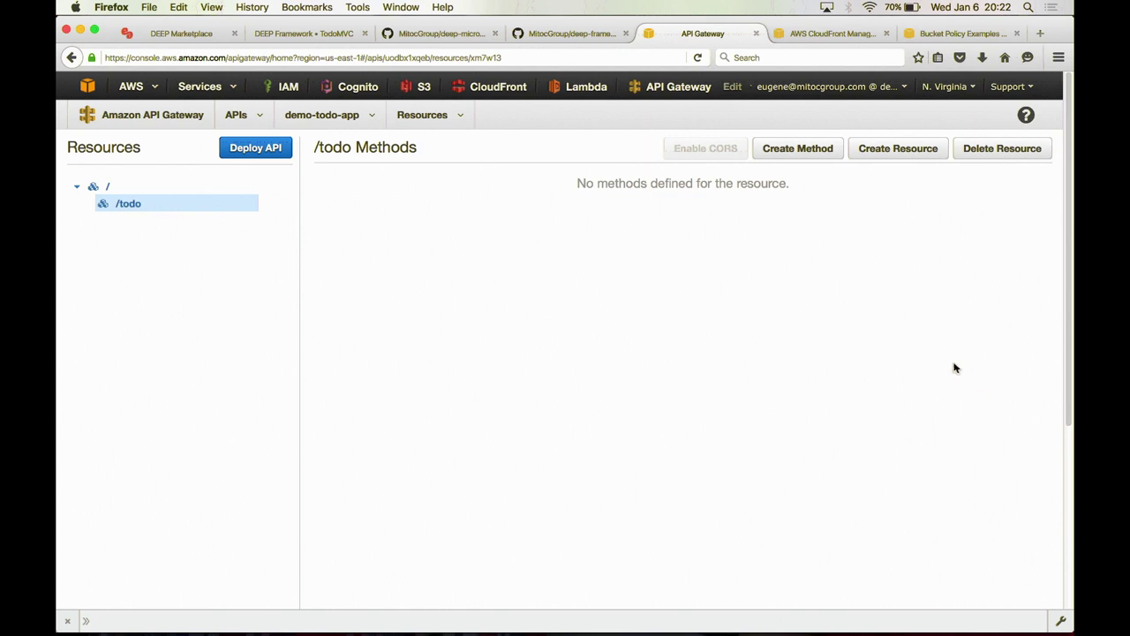
pyautogui.click(899, 152)
pyautogui.click(897, 150)
pyautogui.click(658, 213)
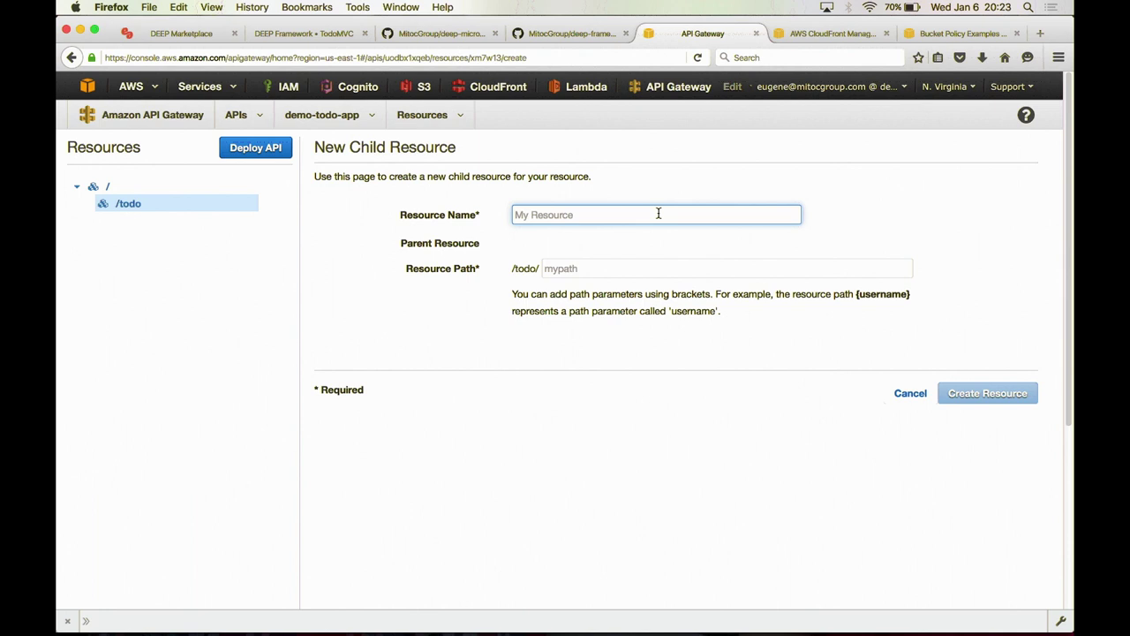
pyautogui.write('retrieve')
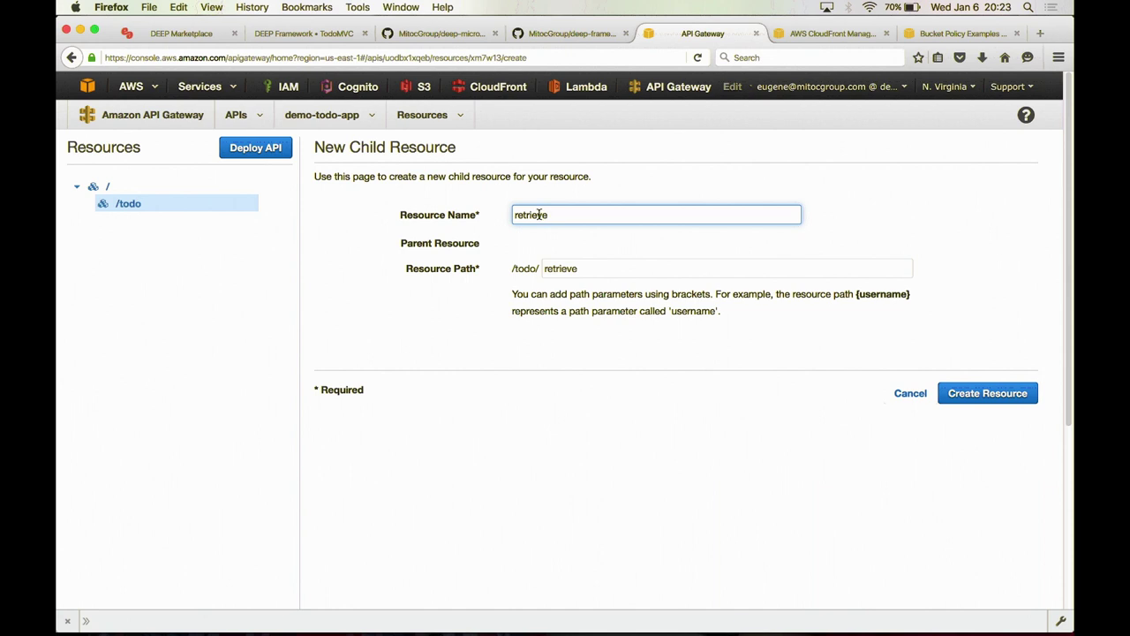
pyautogui.click(909, 398)
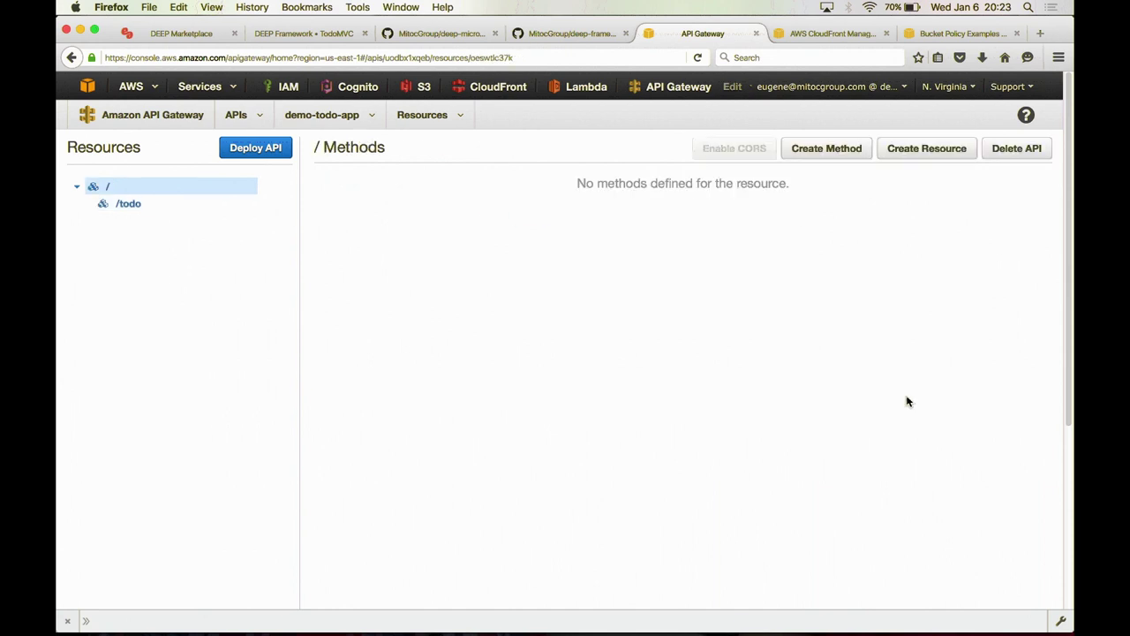
# - Add a GET method to the /todo resource
pyautogui.click(159, 209)
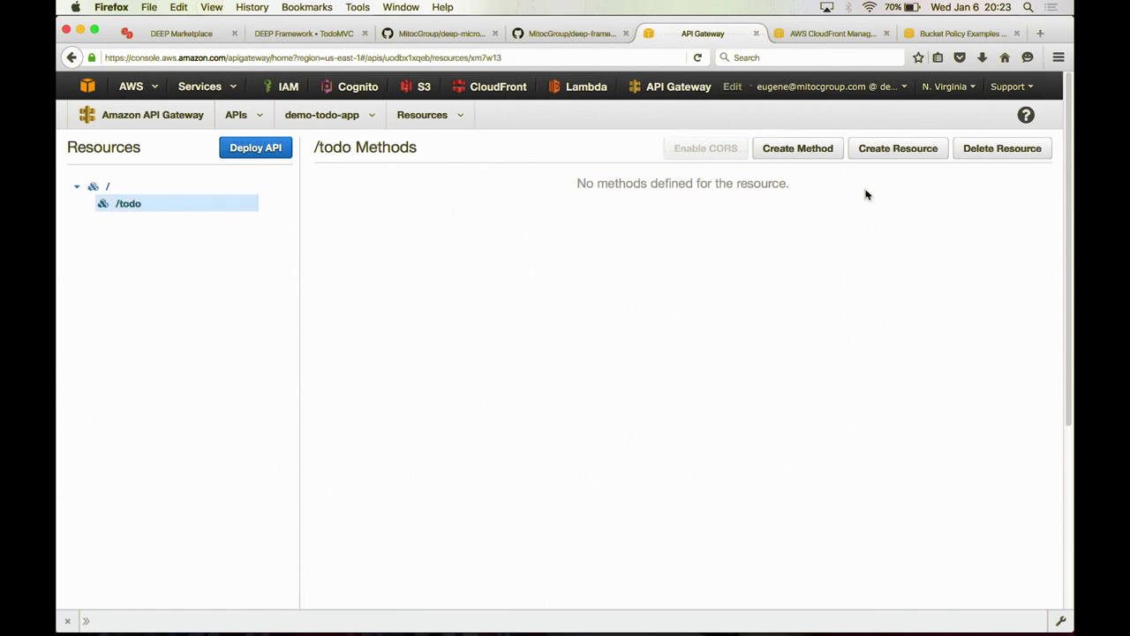
pyautogui.click(809, 152)
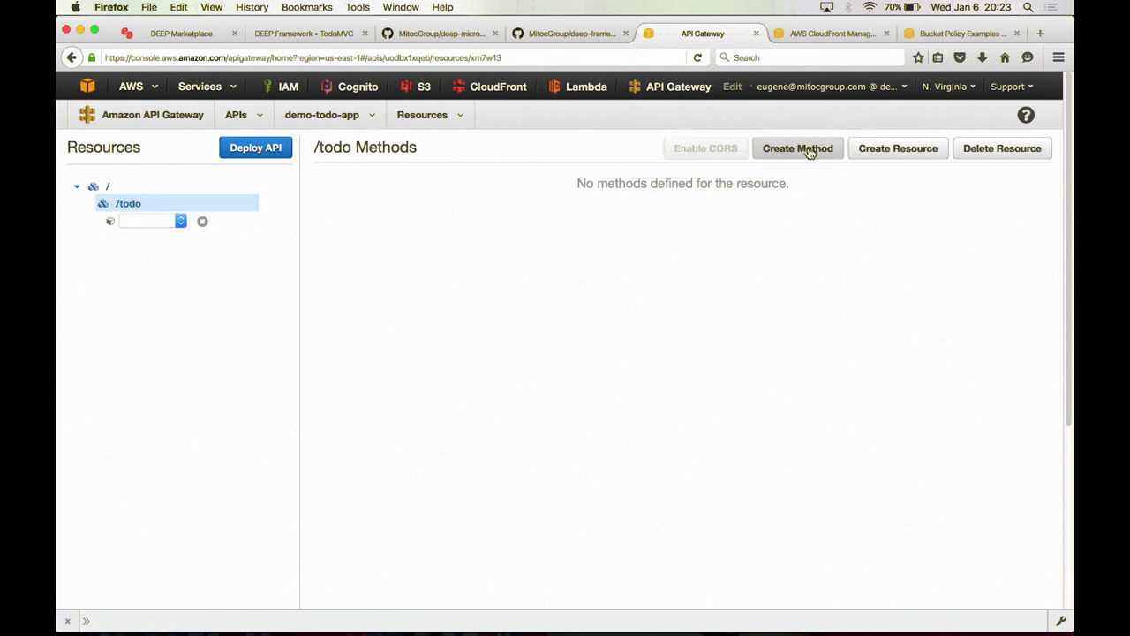
pyautogui.click(143, 222)
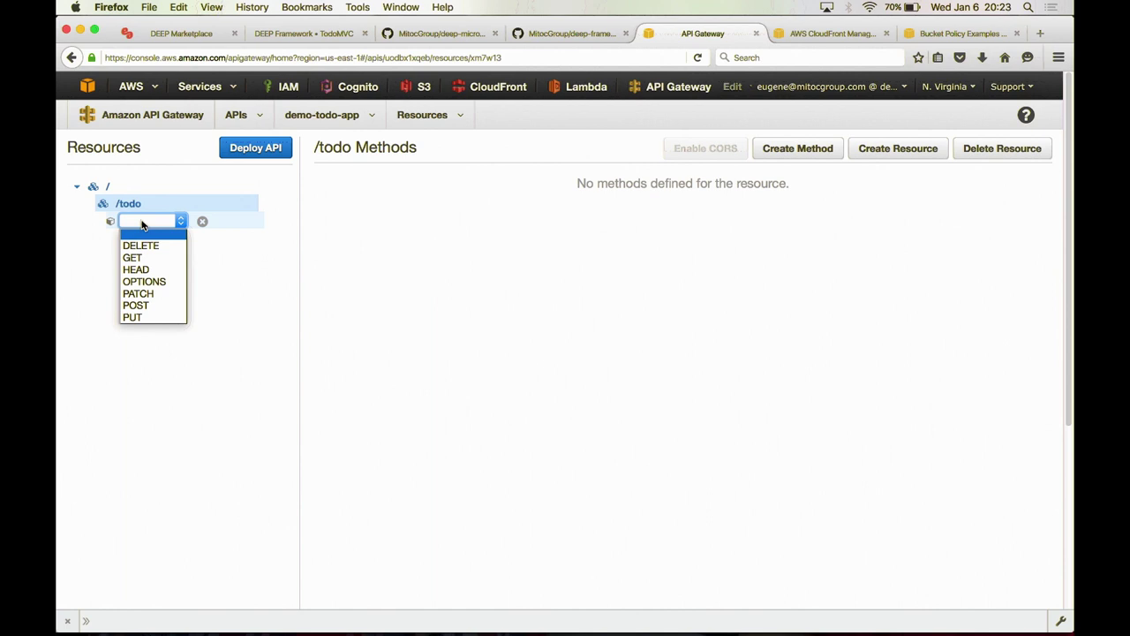
pyautogui.click(148, 265)
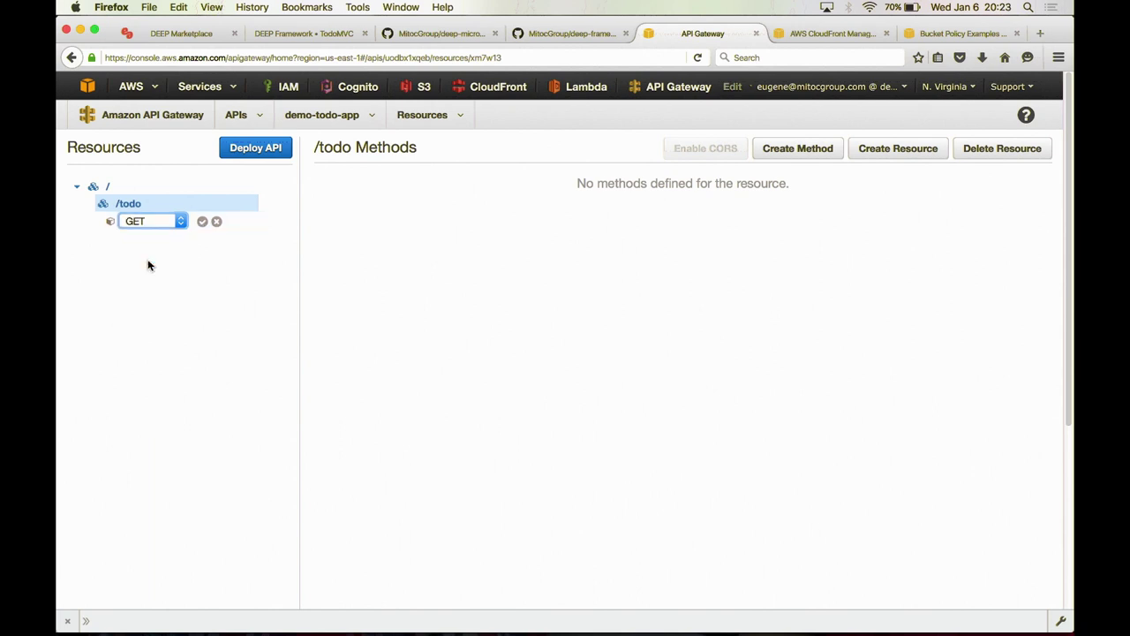
pyautogui.click(203, 222)
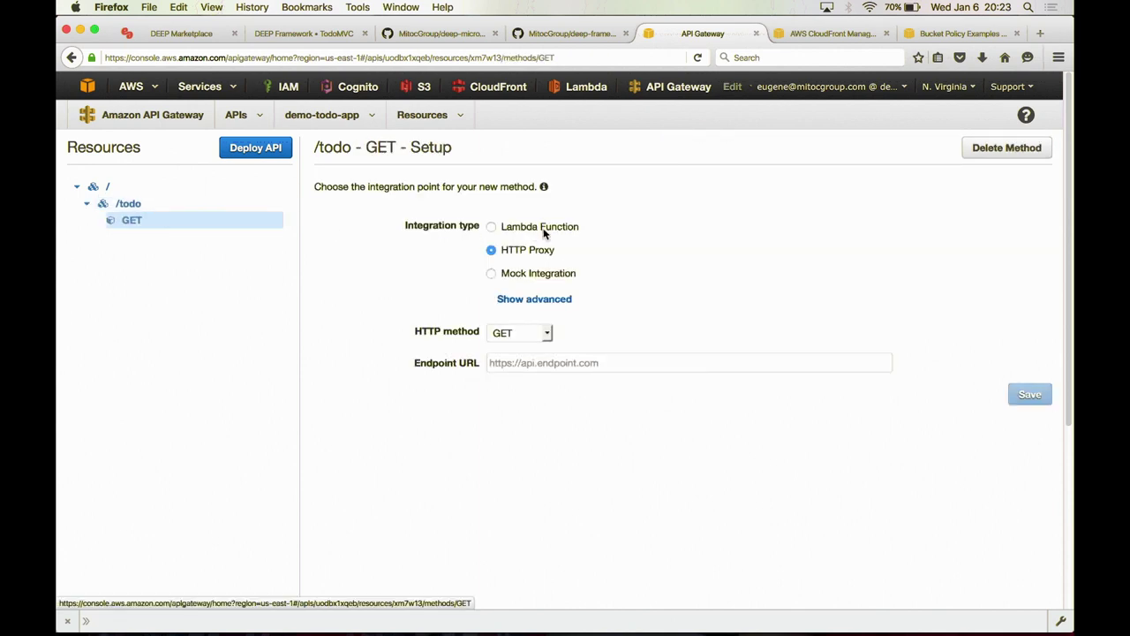
# - Set the GET method's integration type to Lambda Function in the us-east-1 region
pyautogui.click(527, 230)
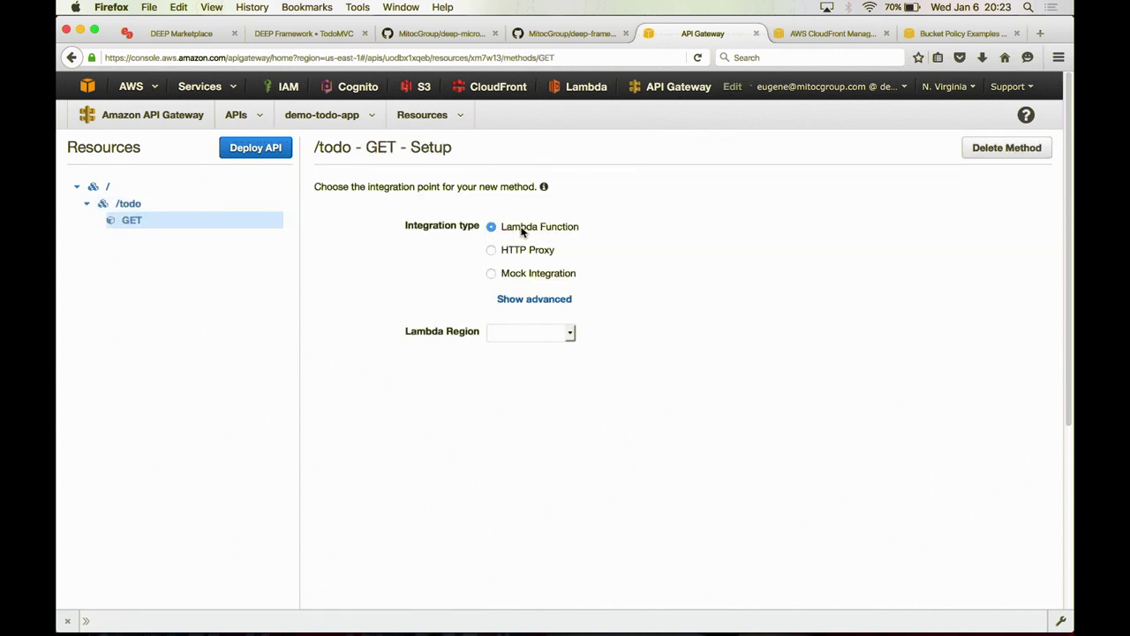
pyautogui.click(531, 335)
pyautogui.click(528, 355)
# - Link the GET method to the TodoRetrieve Lambda function and save the integration setup
pyautogui.click(528, 363)
pyautogui.write('todo')
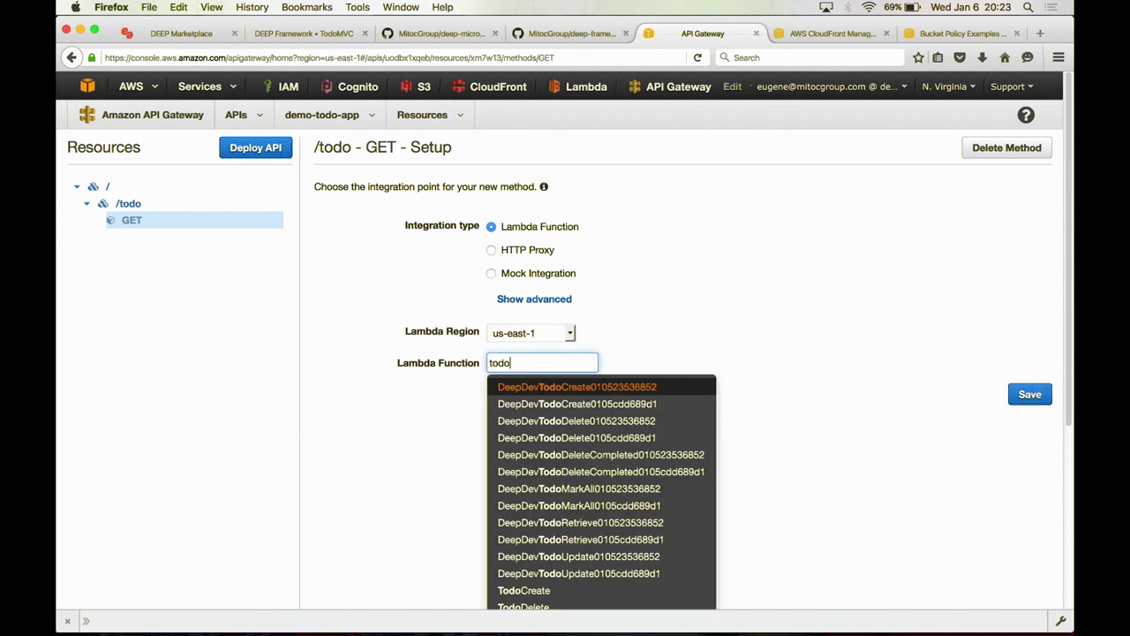
pyautogui.press('BackSpace')
pyautogui.press('BackSpace')
pyautogui.press('BackSpace')
pyautogui.press('BackSpace')
pyautogui.write('TodoRe')
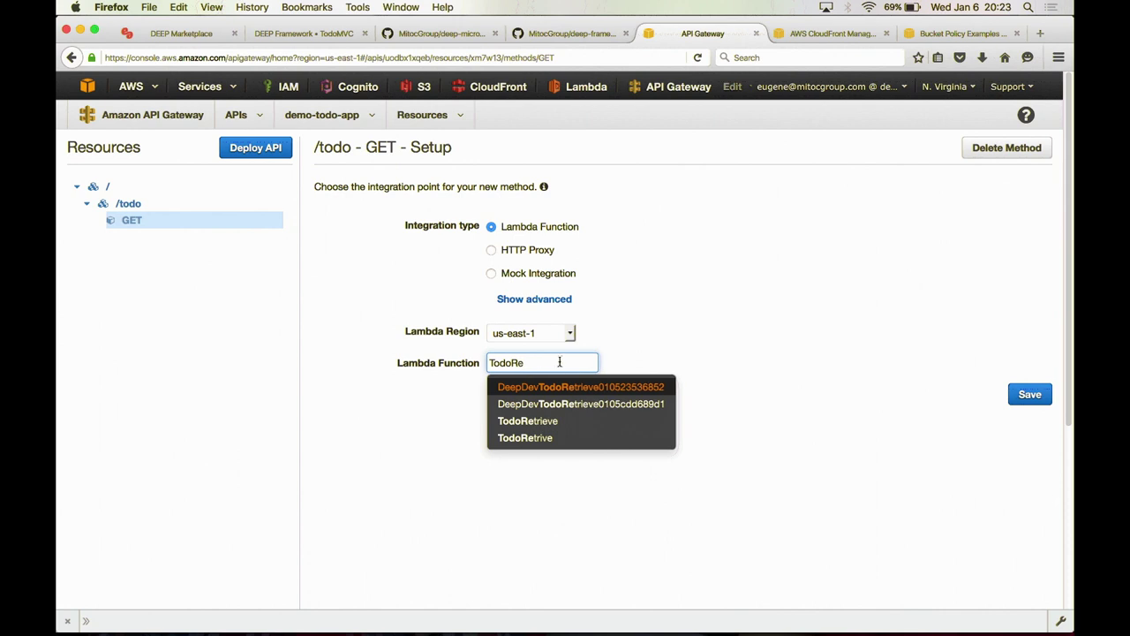
pyautogui.click(562, 424)
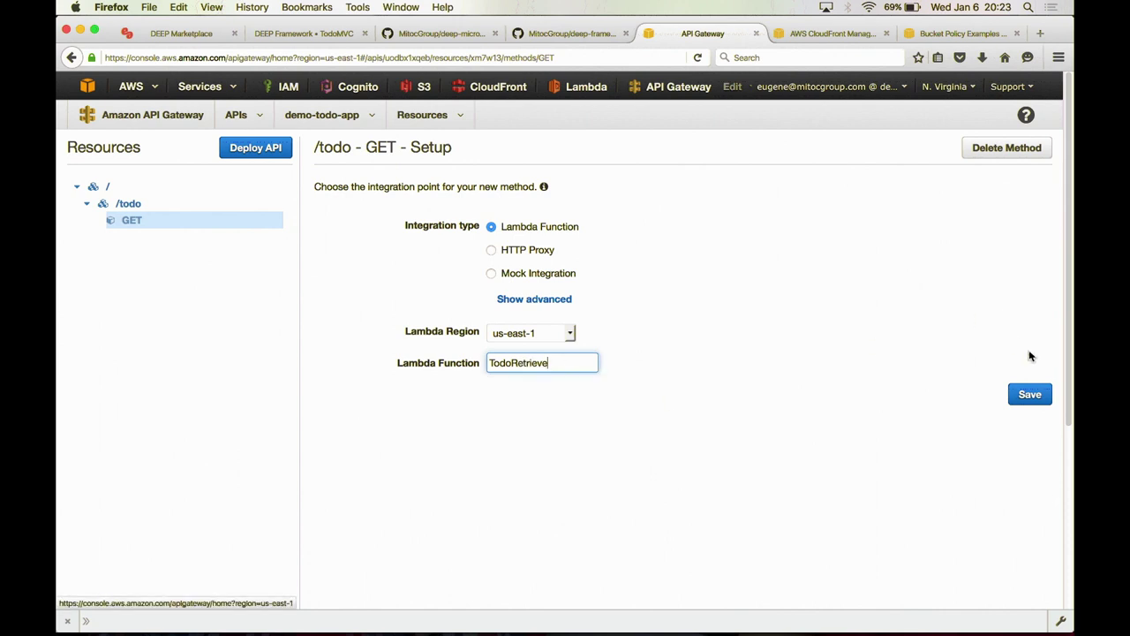
pyautogui.click(1029, 395)
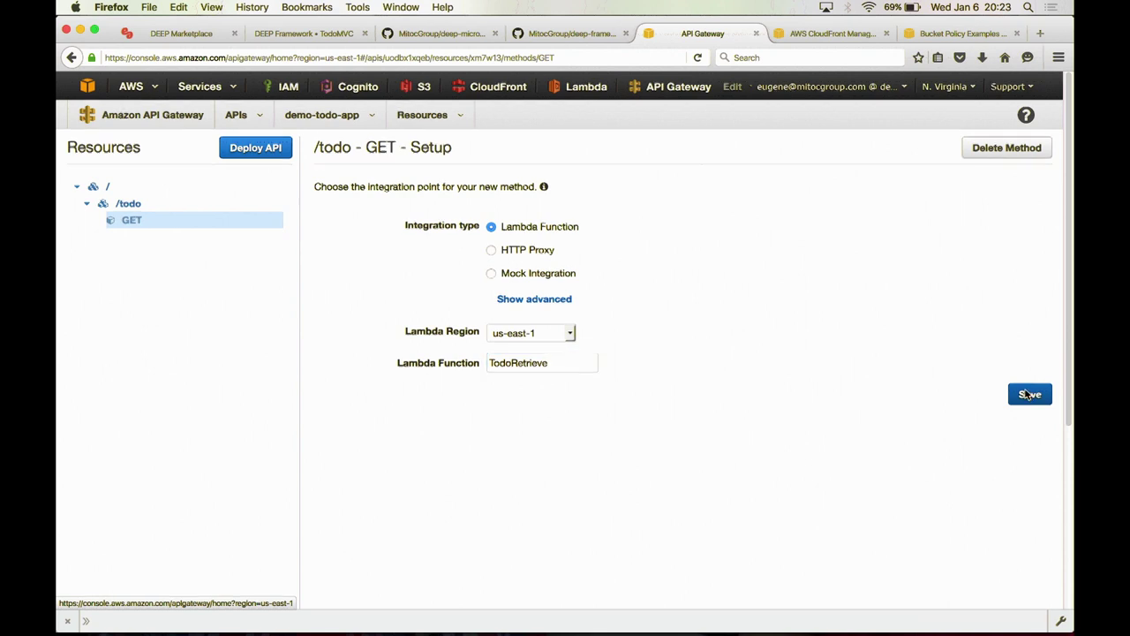
pyautogui.click(748, 244)
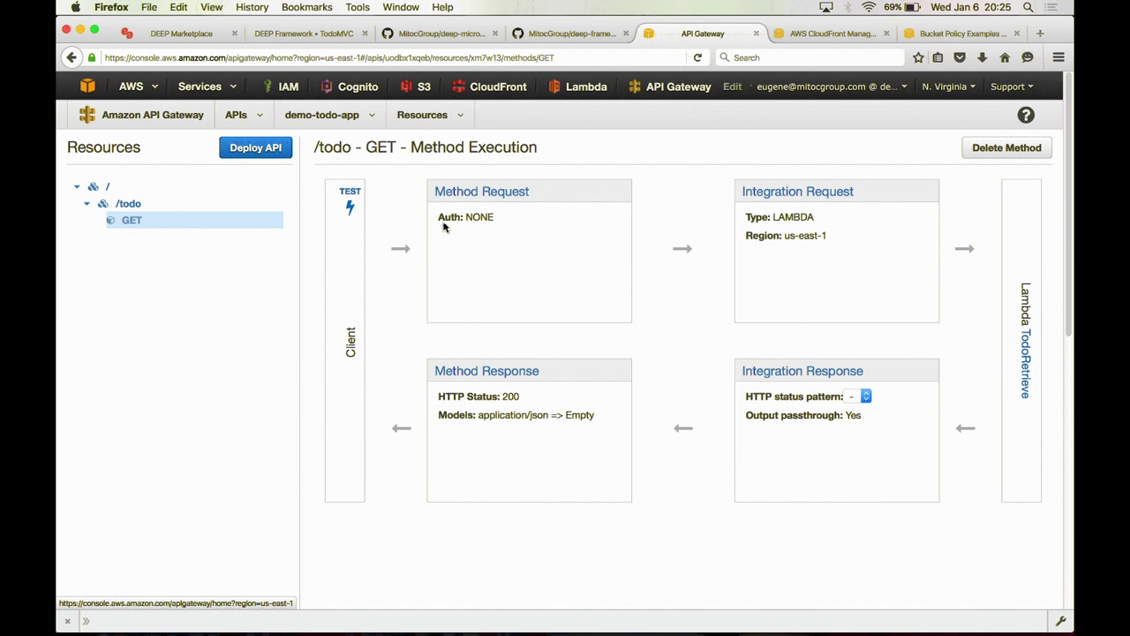
# - Add a POST method to the /todo resource
pyautogui.click(172, 202)
pyautogui.click(809, 154)
pyautogui.click(148, 237)
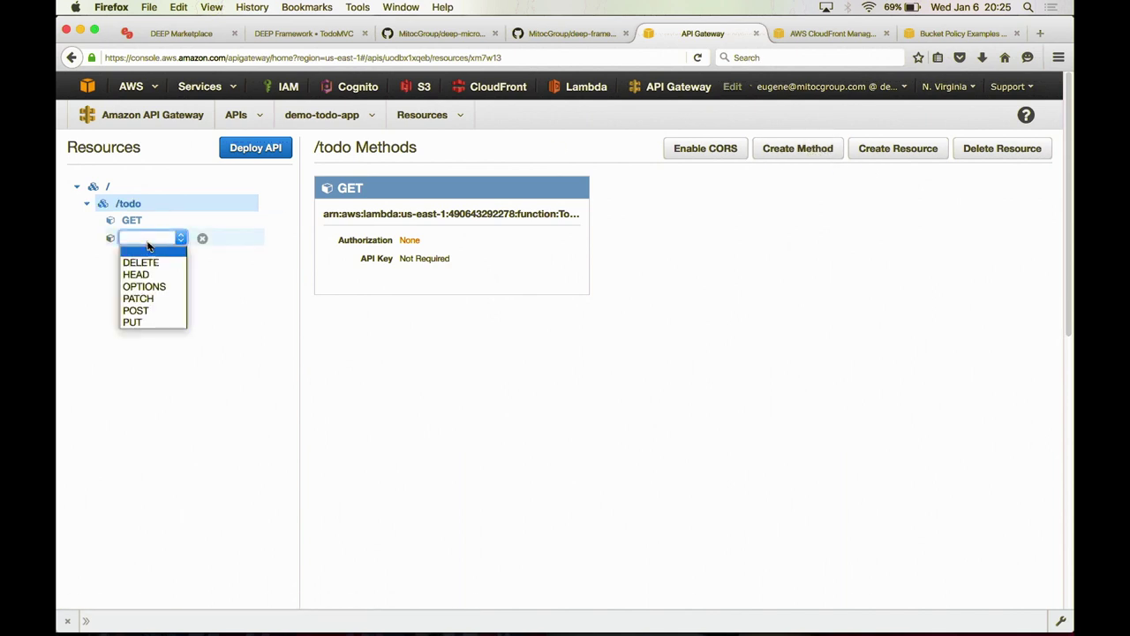
pyautogui.click(150, 312)
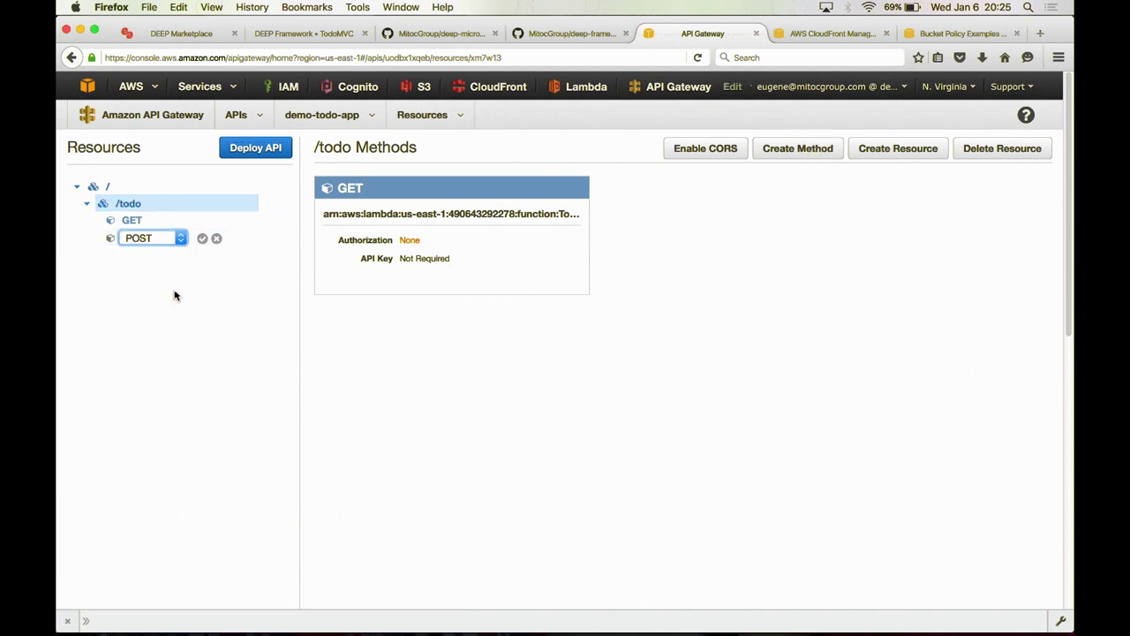
pyautogui.click(201, 238)
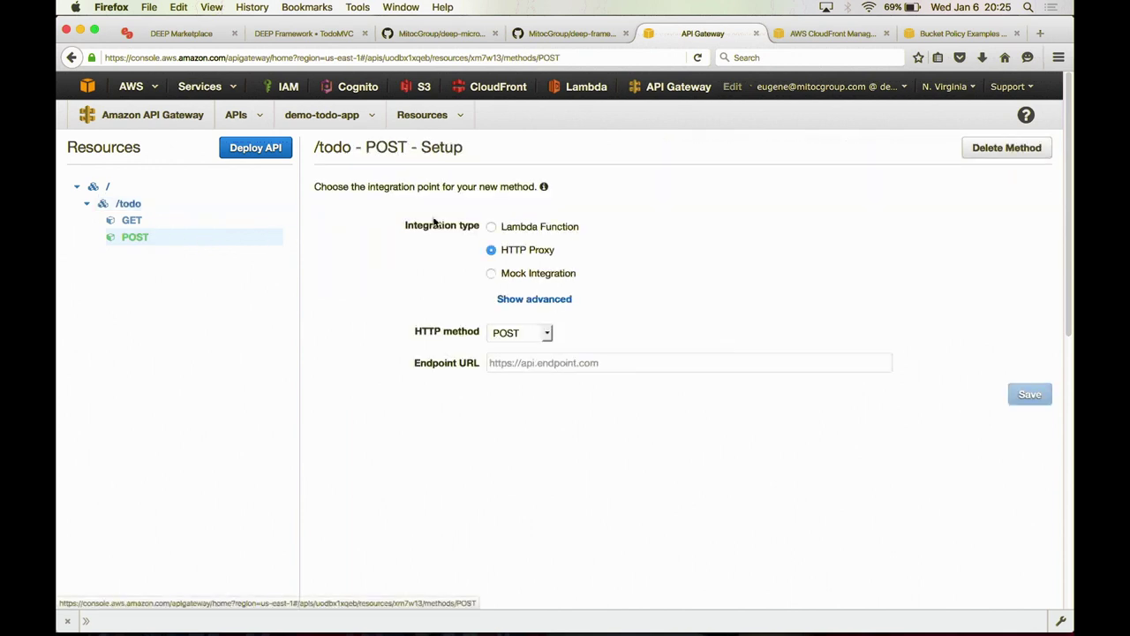
# - Integrate the POST method with the TodoCreate Lambda function in us-east-1, save it and grant API Gateway the invoke permission
pyautogui.click(492, 226)
pyautogui.click(529, 333)
pyautogui.click(530, 359)
pyautogui.click(536, 362)
pyautogui.write('Todo')
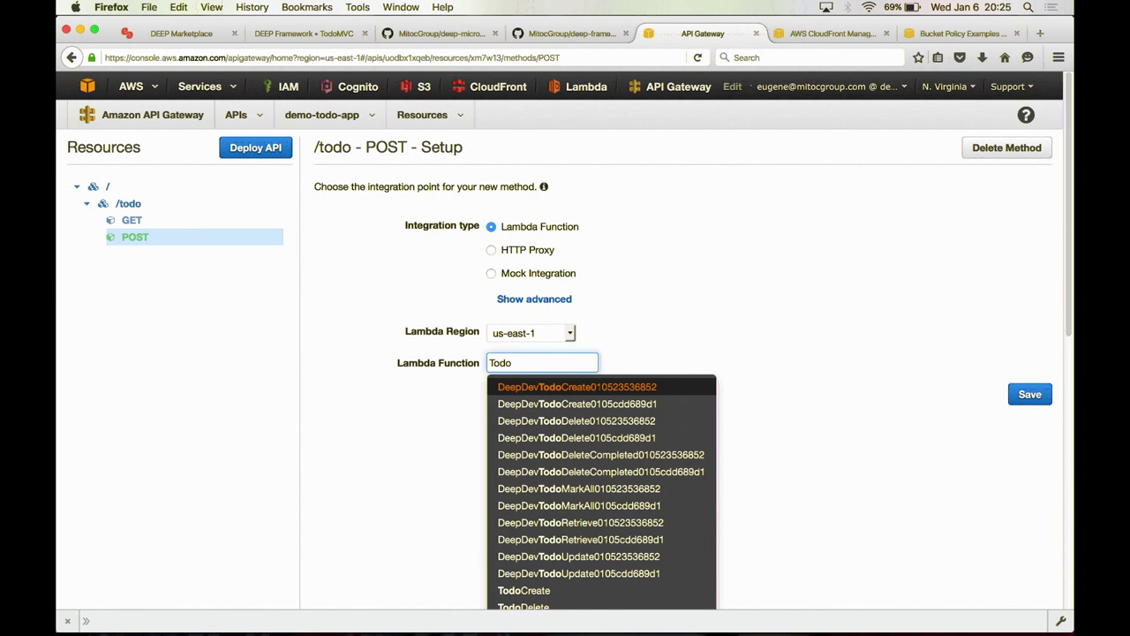
pyautogui.write('Crea')
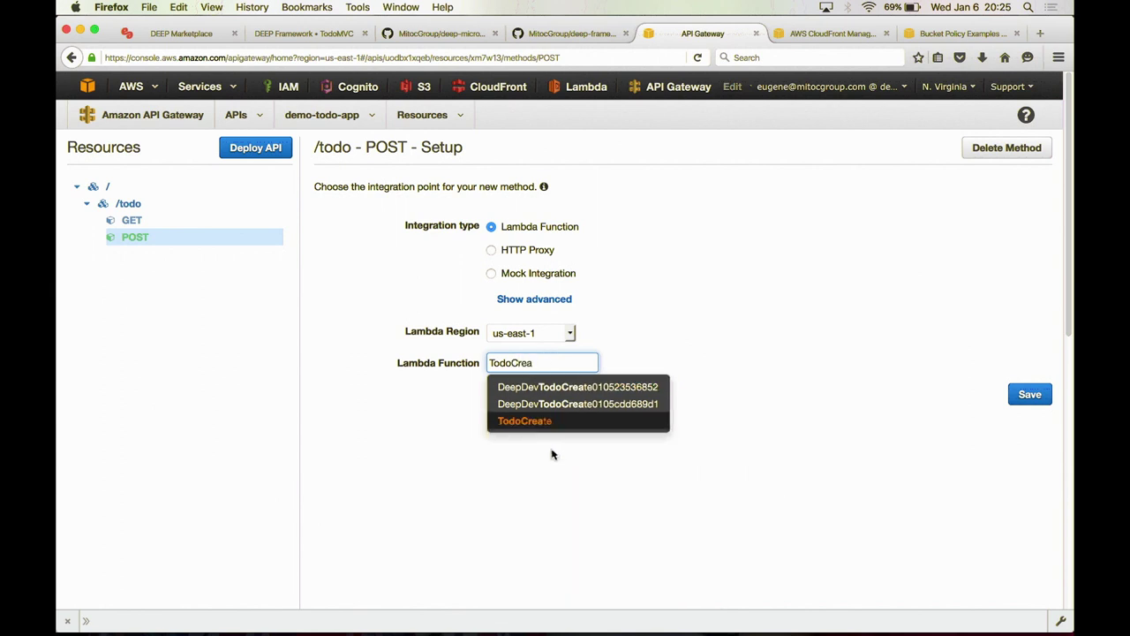
pyautogui.click(561, 422)
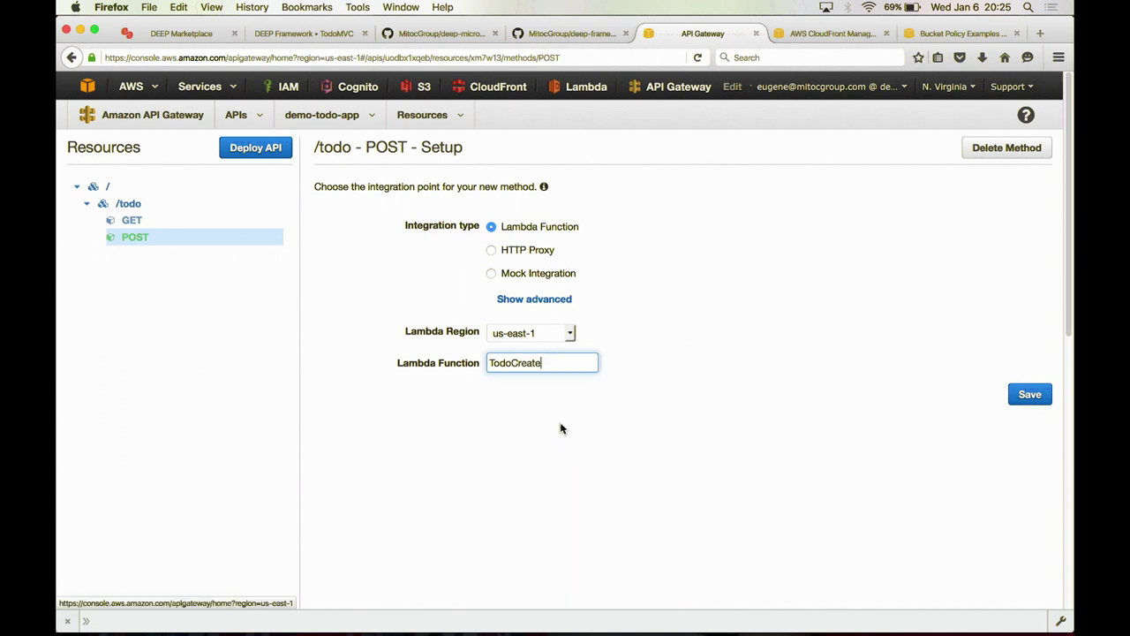
pyautogui.click(1030, 396)
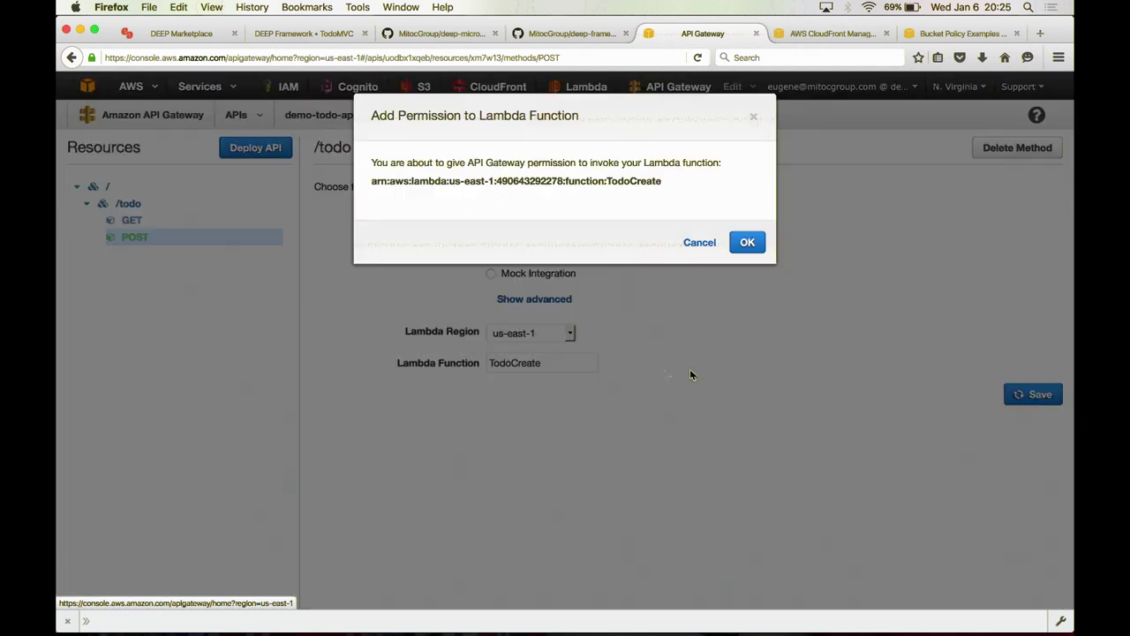
pyautogui.click(747, 246)
# - Enable CORS on the /todo resource for POST and GET, replacing existing values, and open the generated OPTIONS method
pyautogui.click(169, 209)
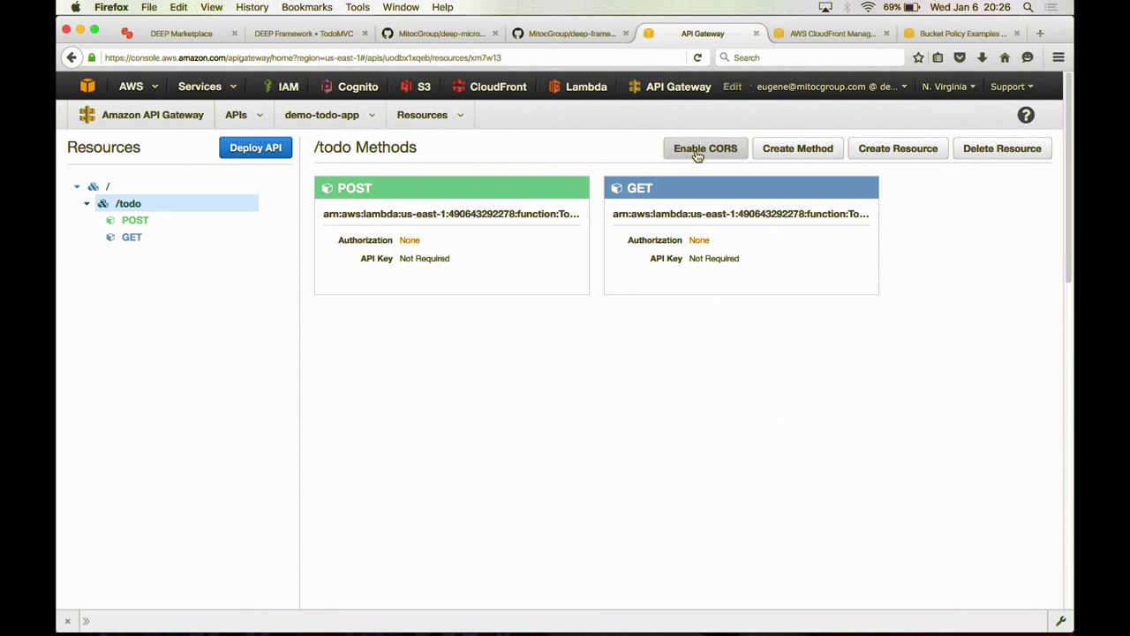
pyautogui.click(697, 150)
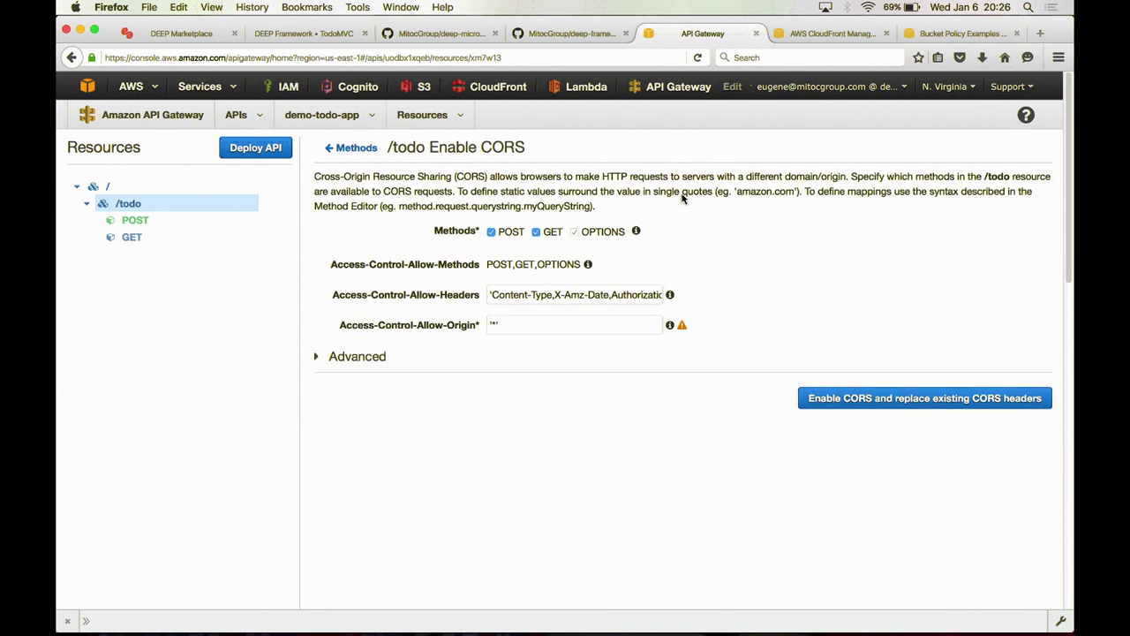
pyautogui.click(888, 399)
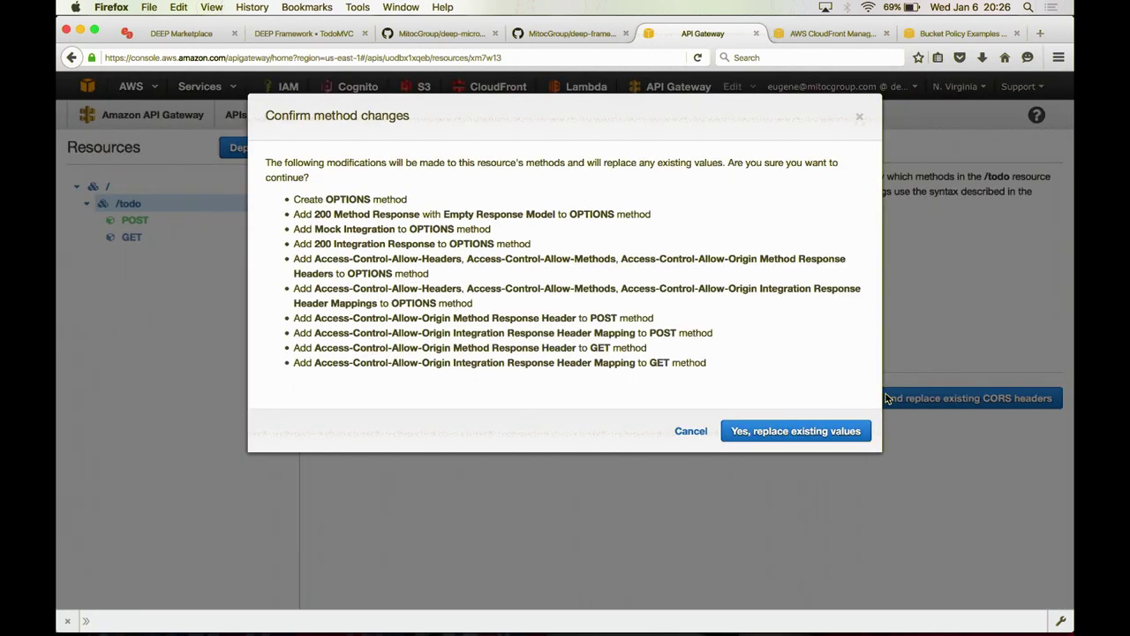
pyautogui.click(757, 434)
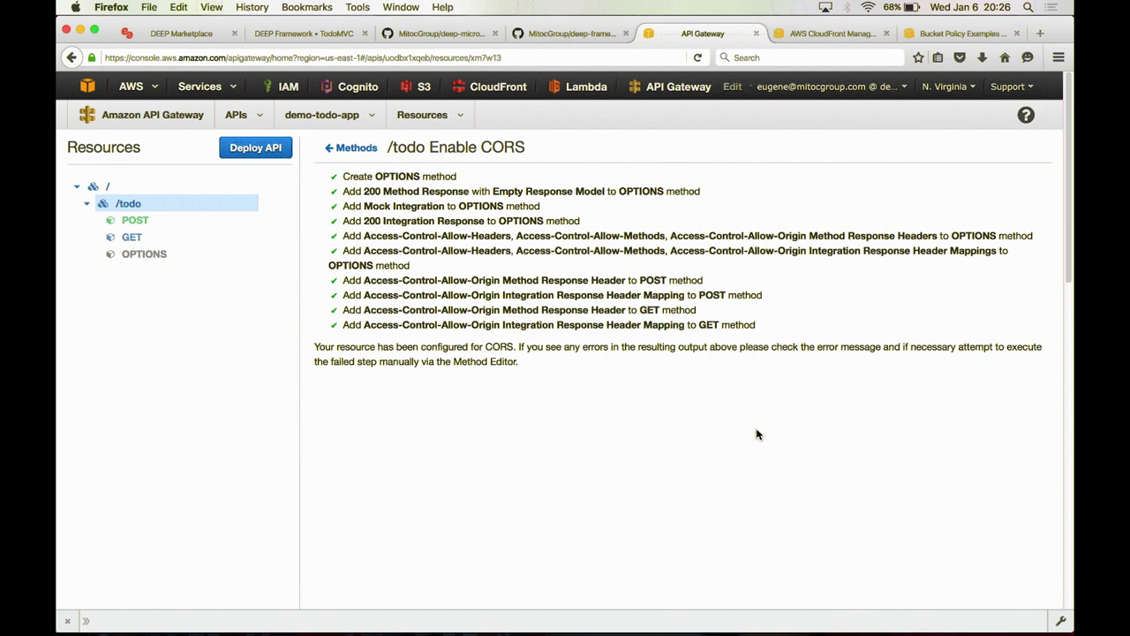
pyautogui.click(146, 258)
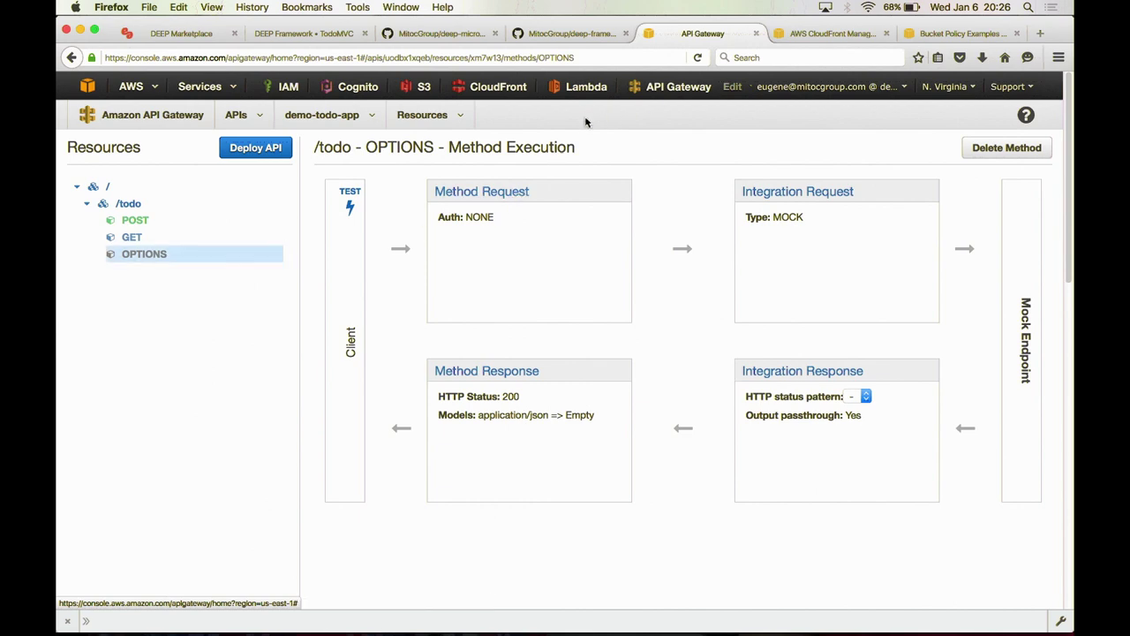
# - Create a DynamoDB table named demo.todo.app with a String partition key Id and the default settings
pyautogui.click(212, 88)
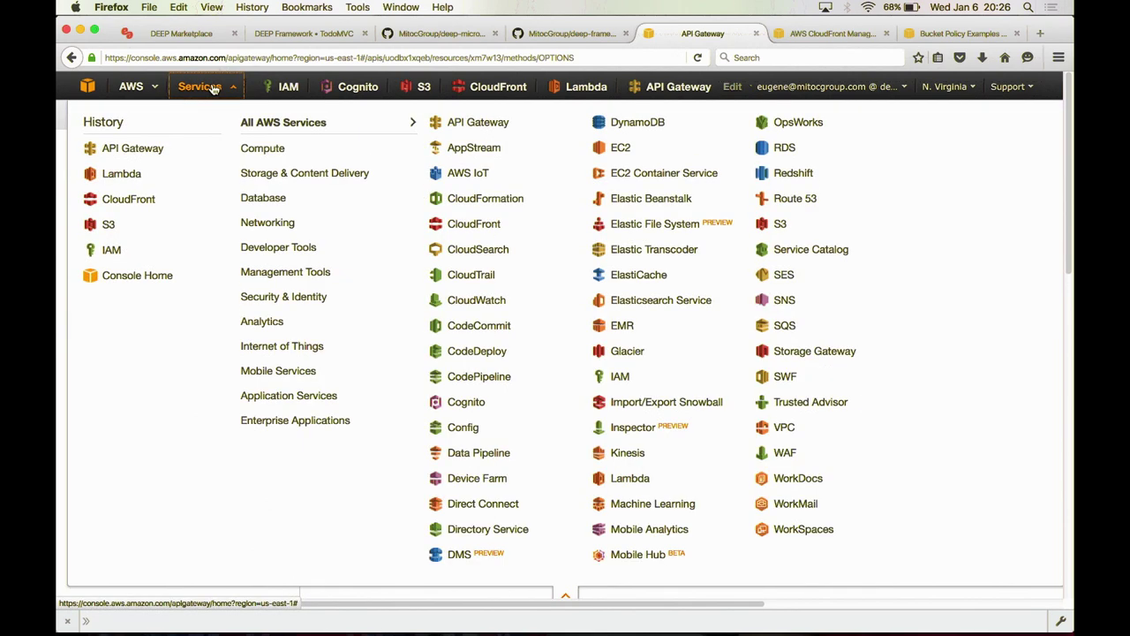
pyautogui.click(616, 122)
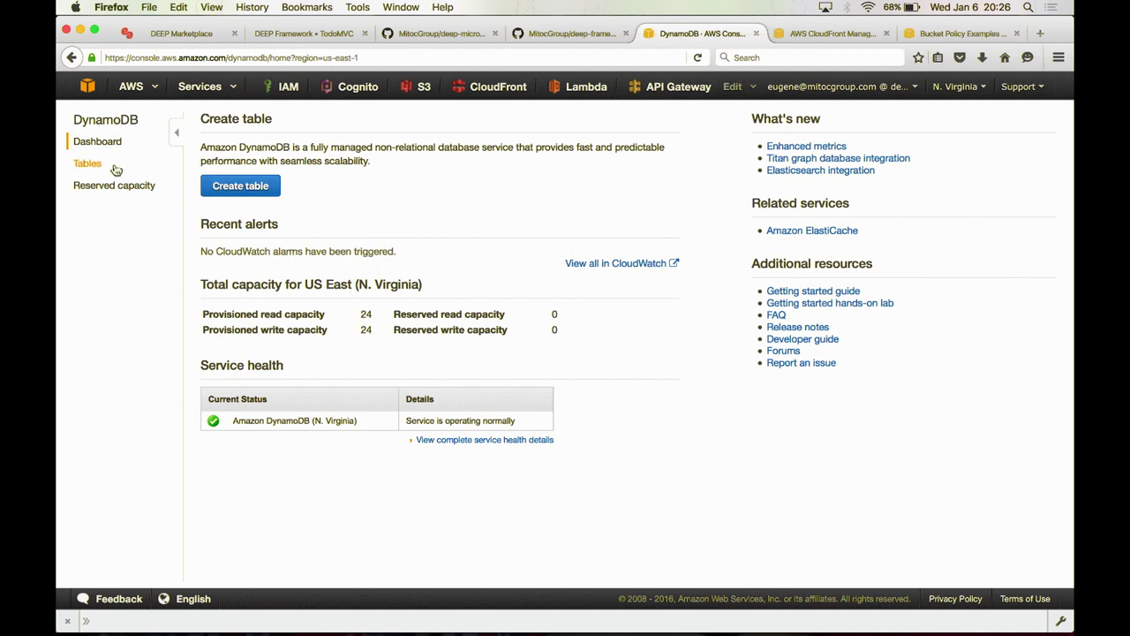
pyautogui.click(229, 189)
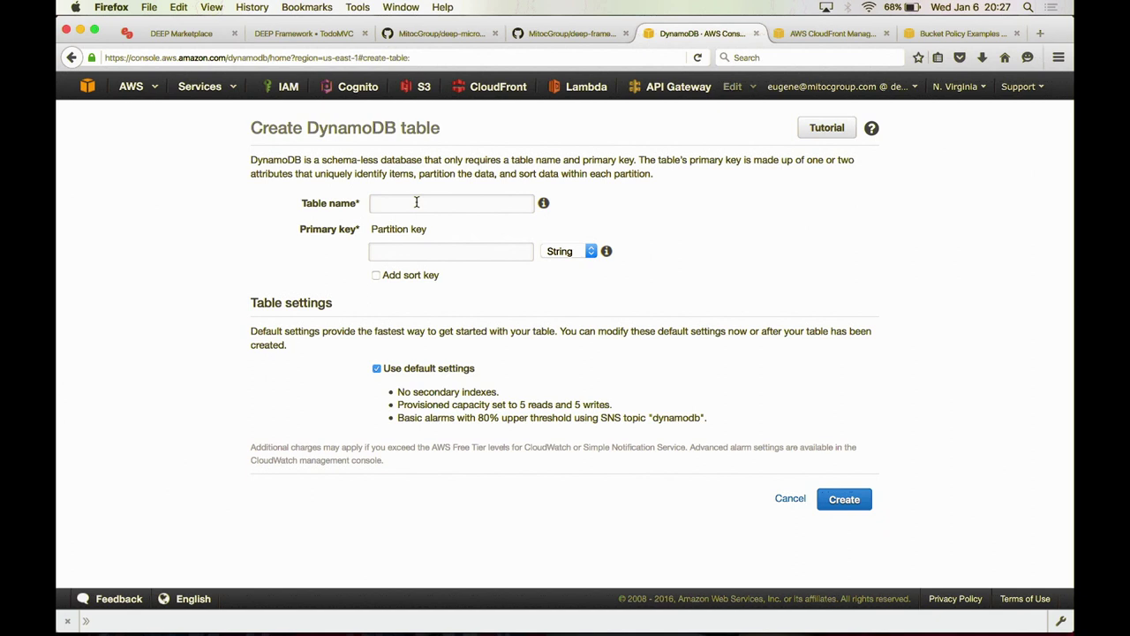
pyautogui.write('demo')
pyautogui.press('BackSpace')
pyautogui.press('BackSpace')
pyautogui.press('BackSpace')
pyautogui.press('BackSpace')
pyautogui.write('demo.todo.appid')
pyautogui.click(846, 500)
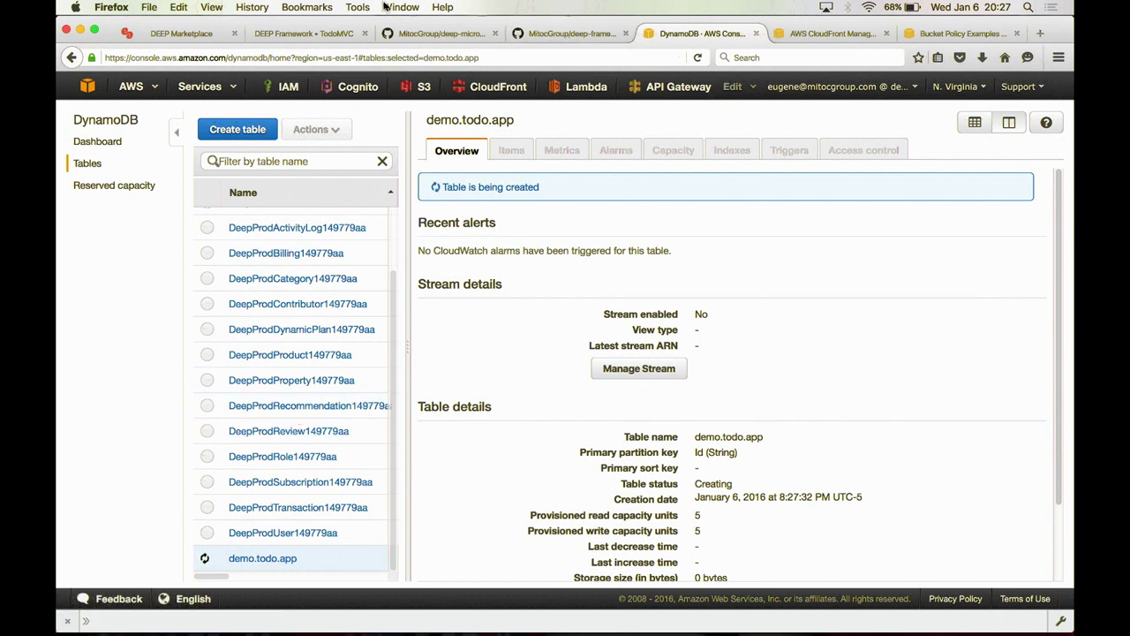
# - Open the static website hosting endpoint of the demo.todo.app S3 bucket to check the deployed todo app
pyautogui.click(801, 33)
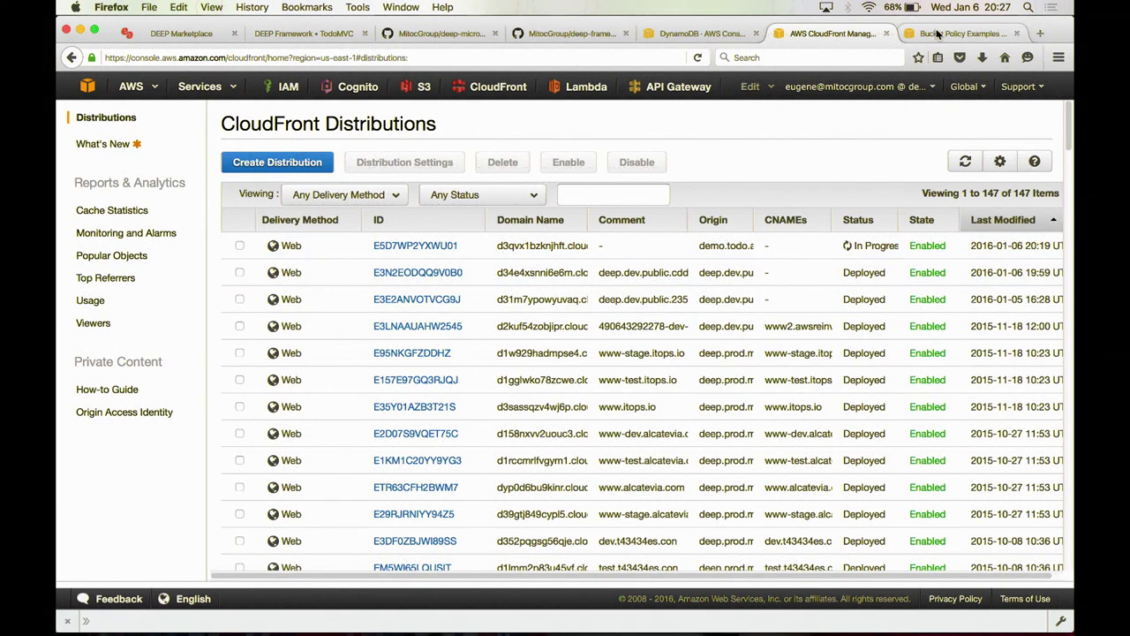
pyautogui.click(424, 89)
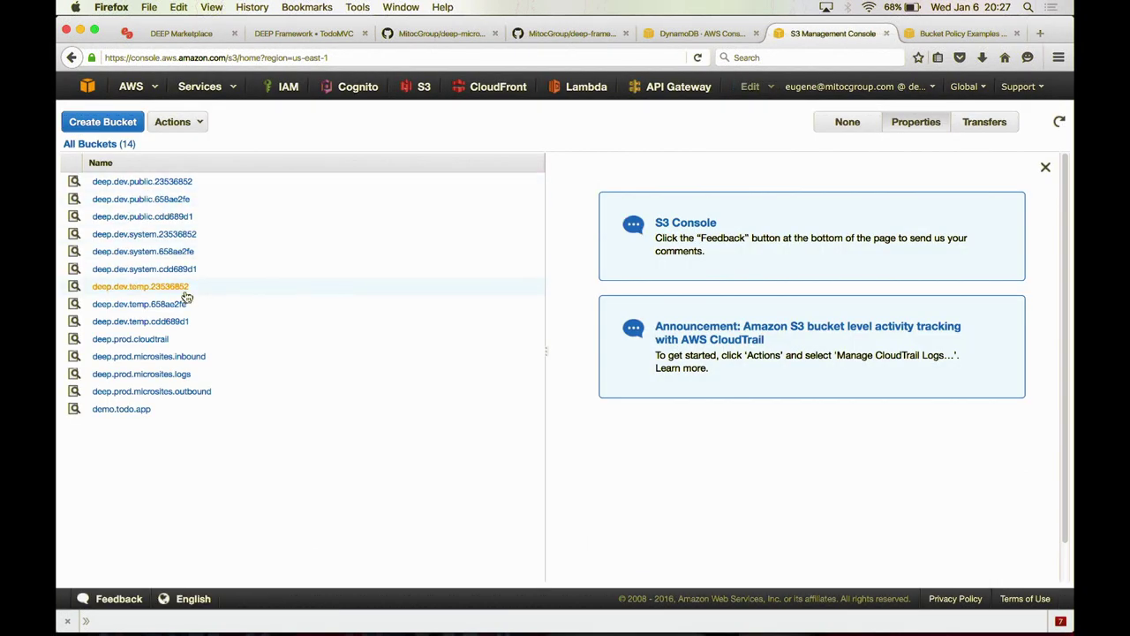
pyautogui.click(141, 409)
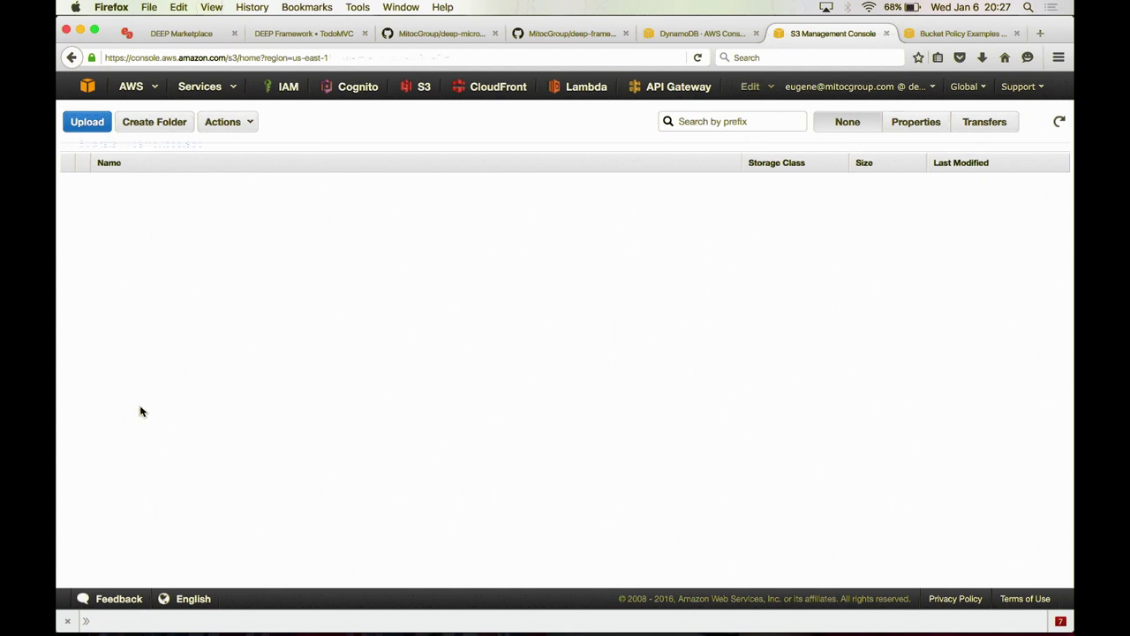
pyautogui.click(895, 127)
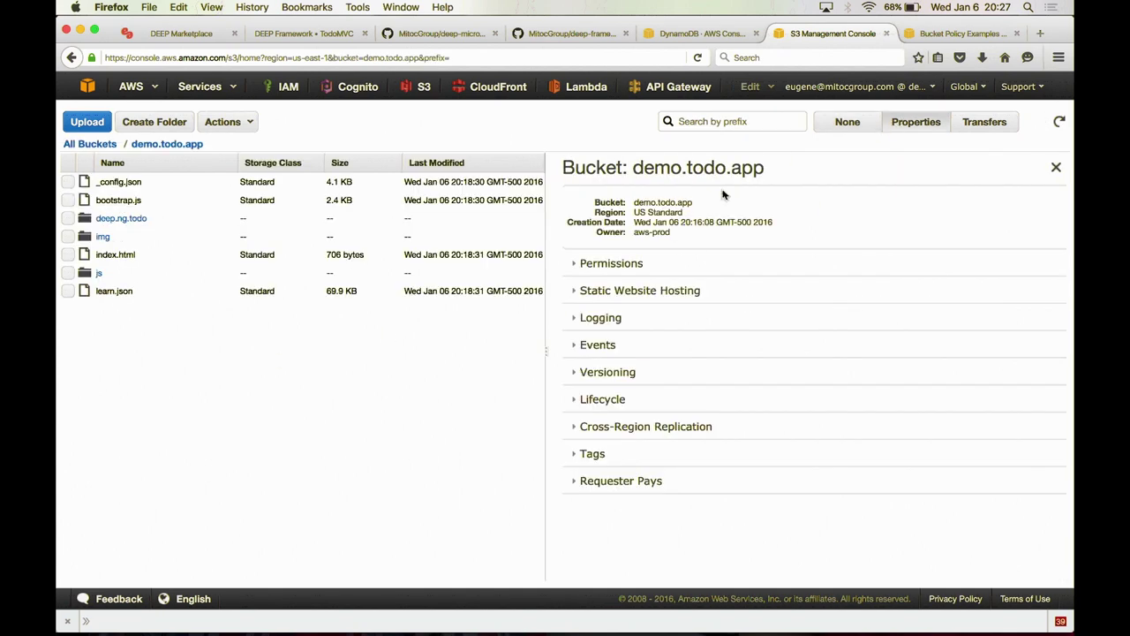
pyautogui.click(685, 292)
pyautogui.click(774, 318)
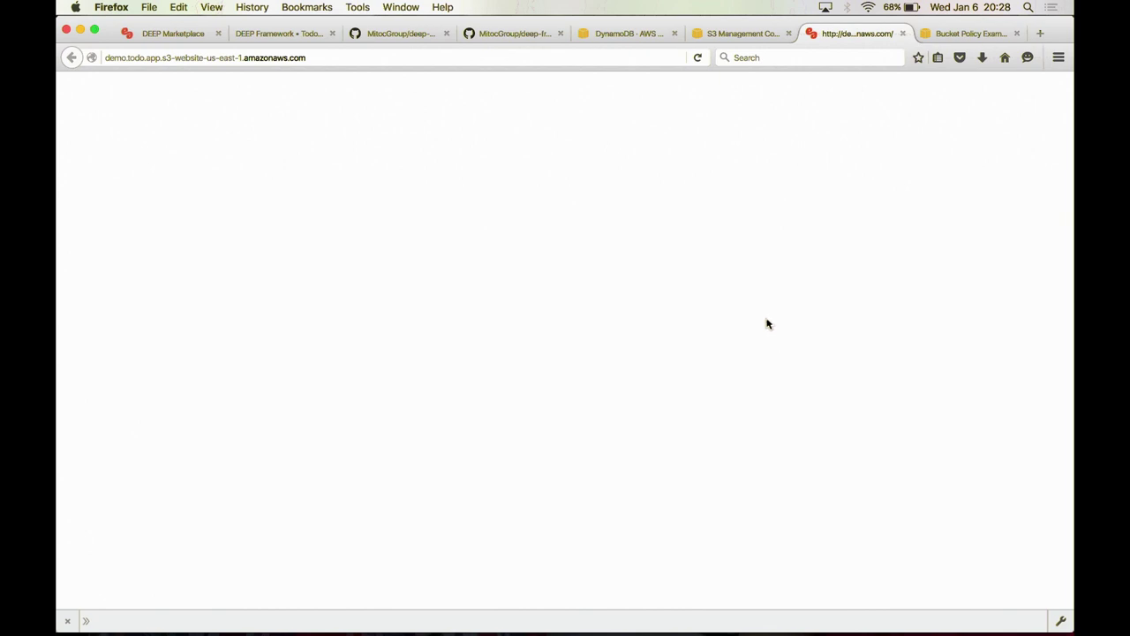
pyautogui.click(252, 8)
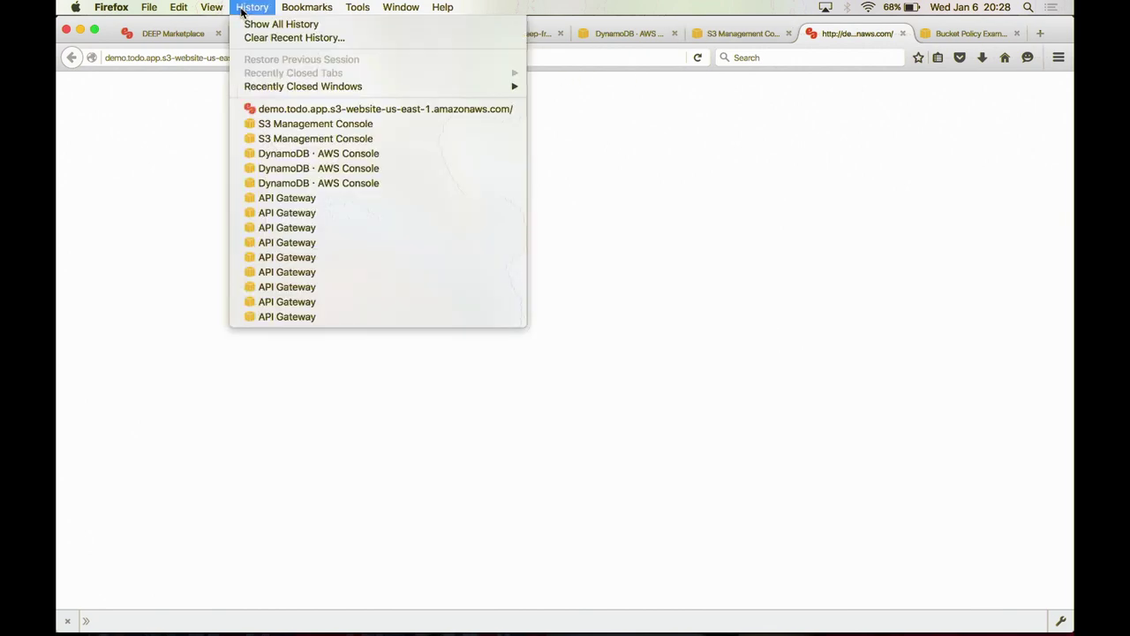
pyautogui.click(242, 11)
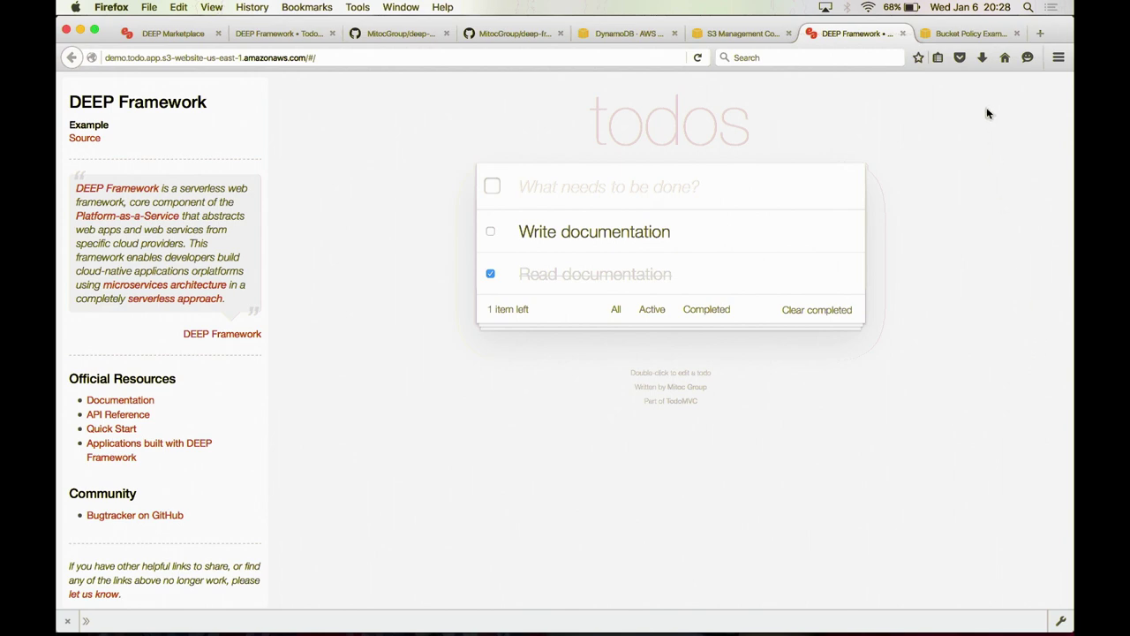
# - Copy the domain name of the CloudFront distribution whose origin is the demo.todo.app bucket and open a new browser tab
pyautogui.press('super+Tab')
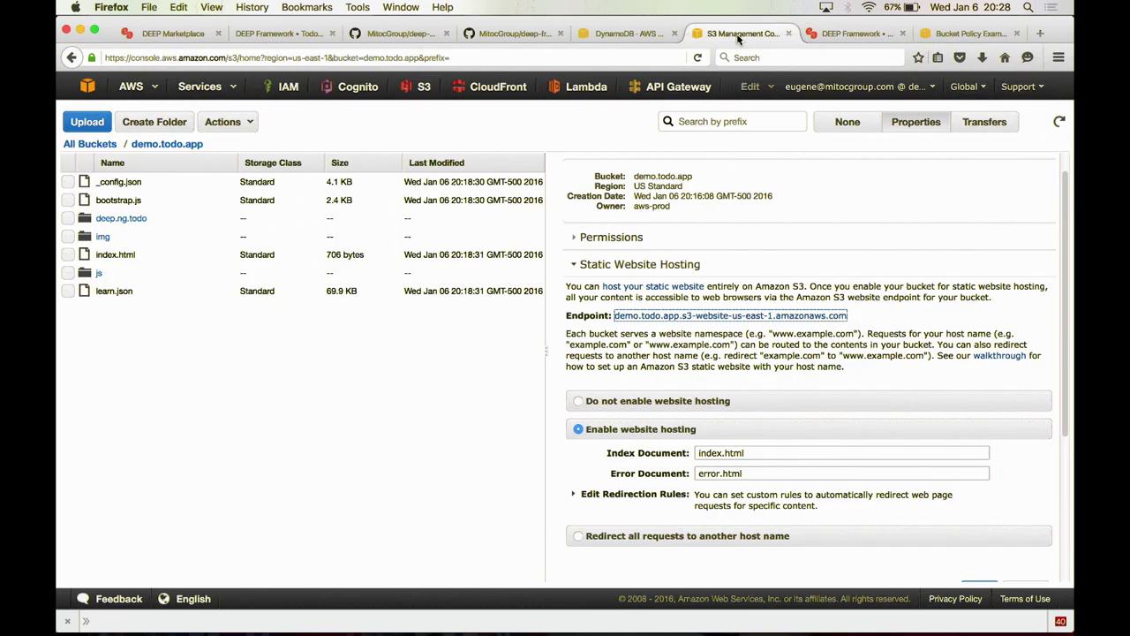
pyautogui.click(740, 34)
pyautogui.click(497, 91)
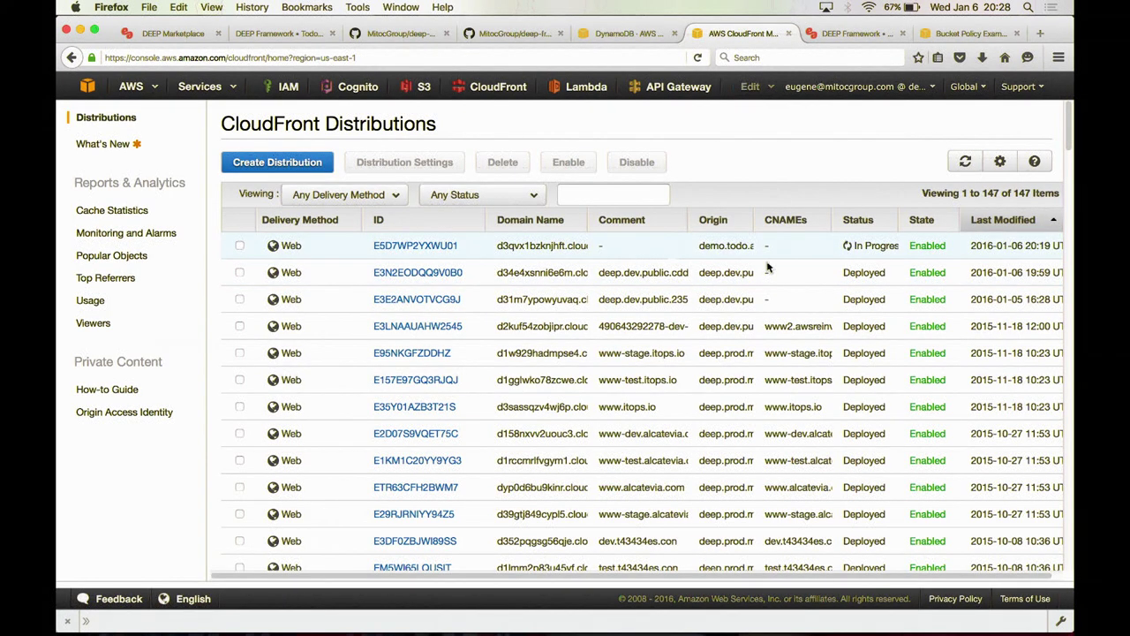
pyautogui.click(424, 245)
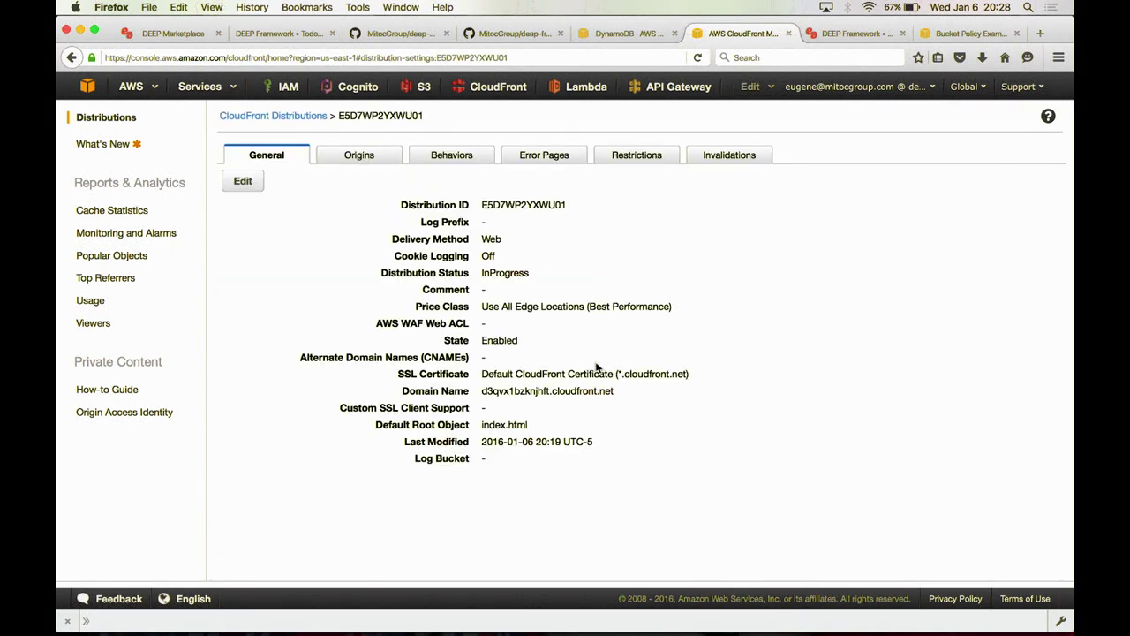
pyautogui.moveTo(614, 390); pyautogui.dragTo(483, 391)
pyautogui.press('super+c')
pyautogui.press('super+t')
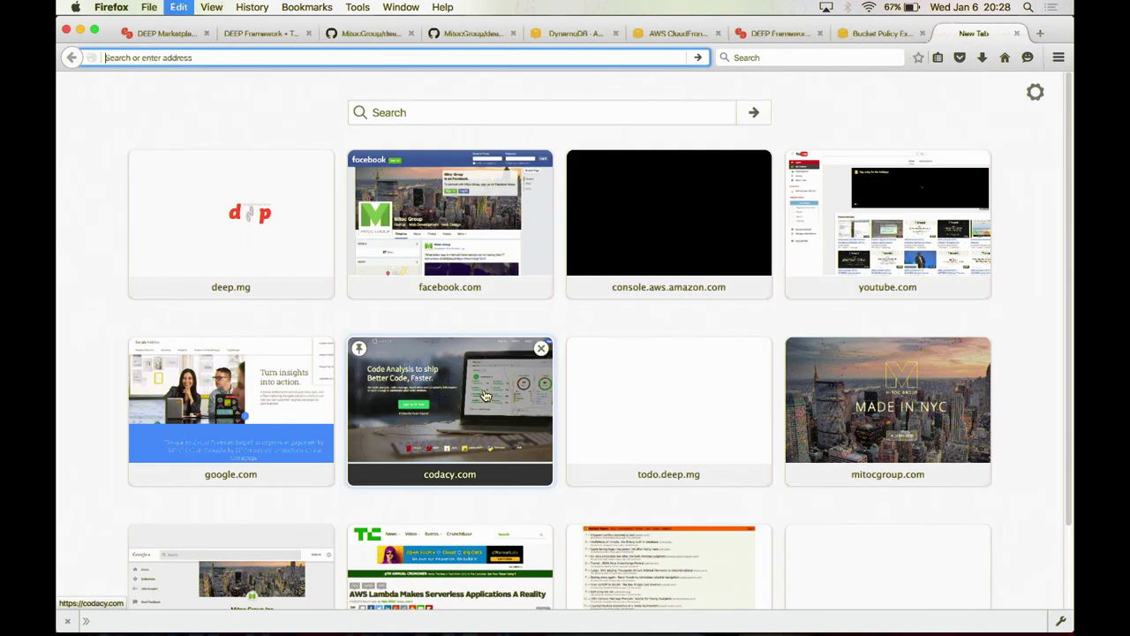